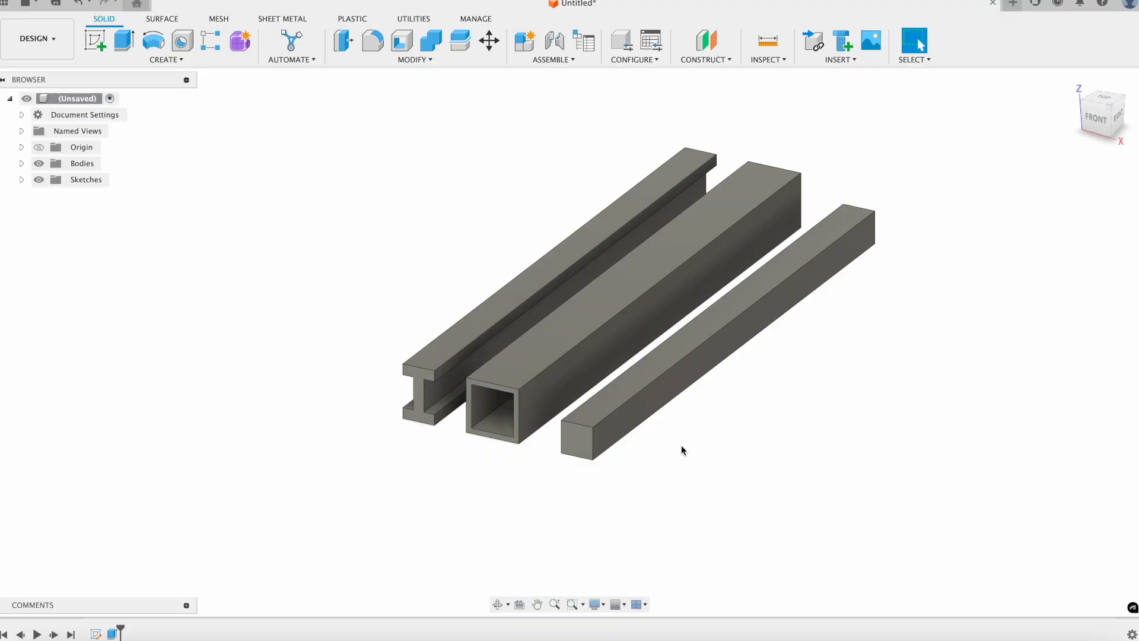
# Measure the end-face area of the I-beam using the Measure tool.
pyautogui.keyDown('shift'); pyautogui.moveTo(665, 439); pyautogui.dragTo(648, 402, button='middle'); pyautogui.keyUp('shift')
pyautogui.scroll(3, 628, 401)
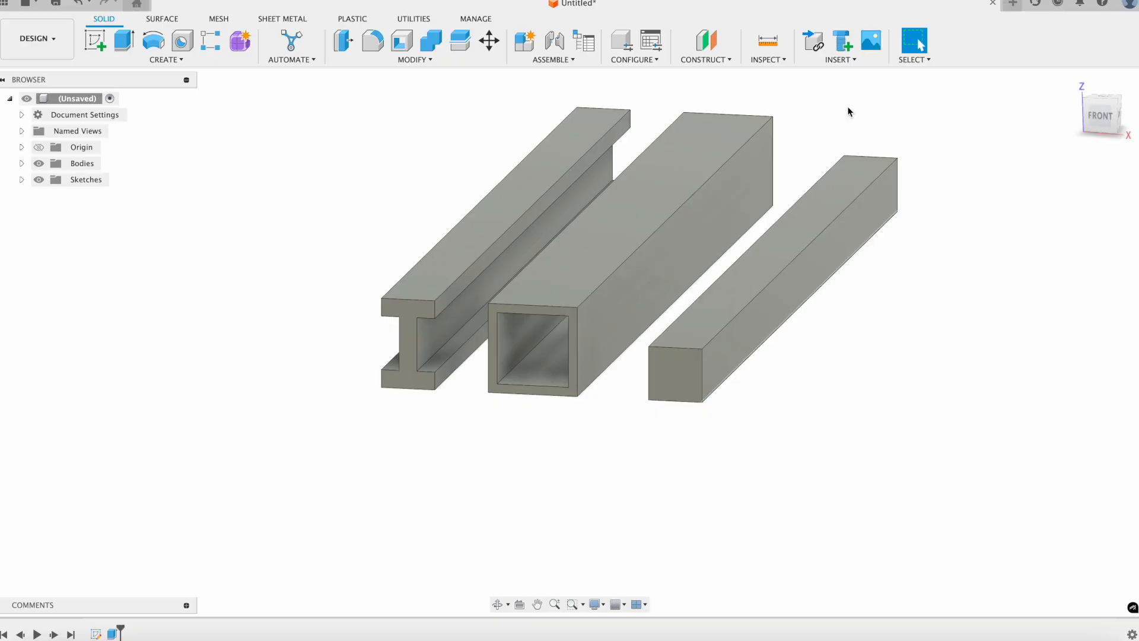
pyautogui.click(768, 40)
pyautogui.click(409, 318)
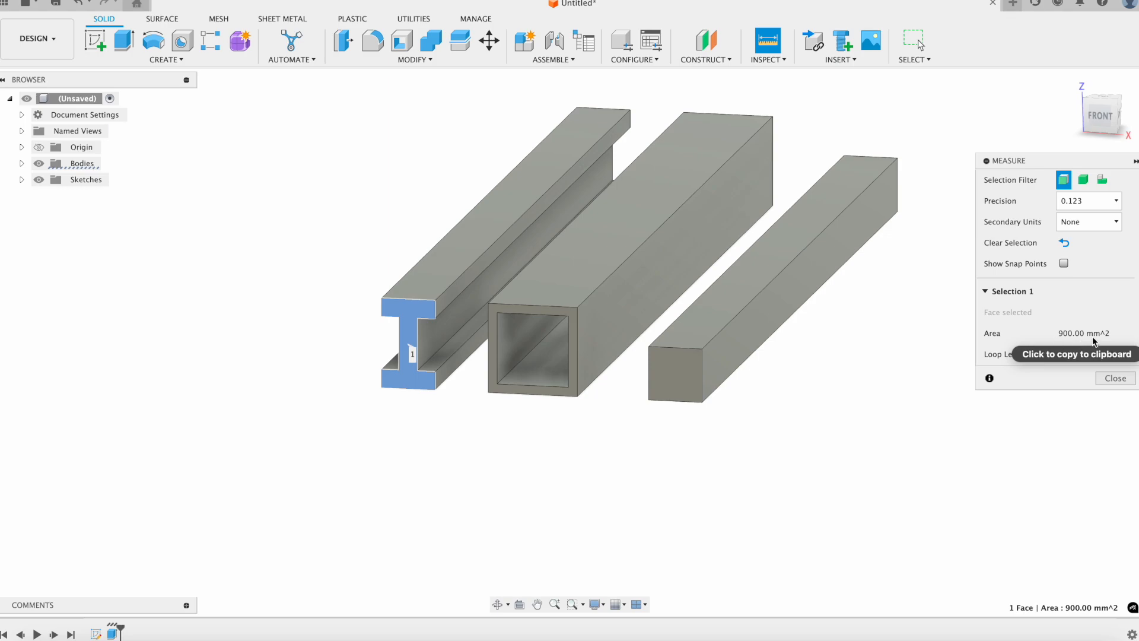
pyautogui.click(571, 332)
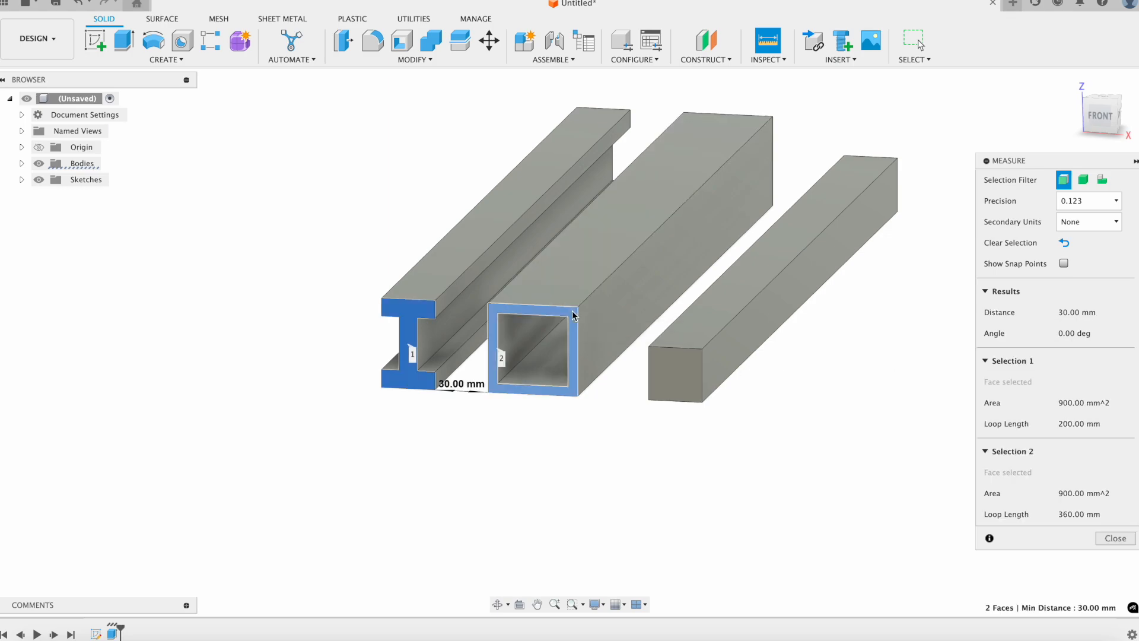
pyautogui.press('Escape')
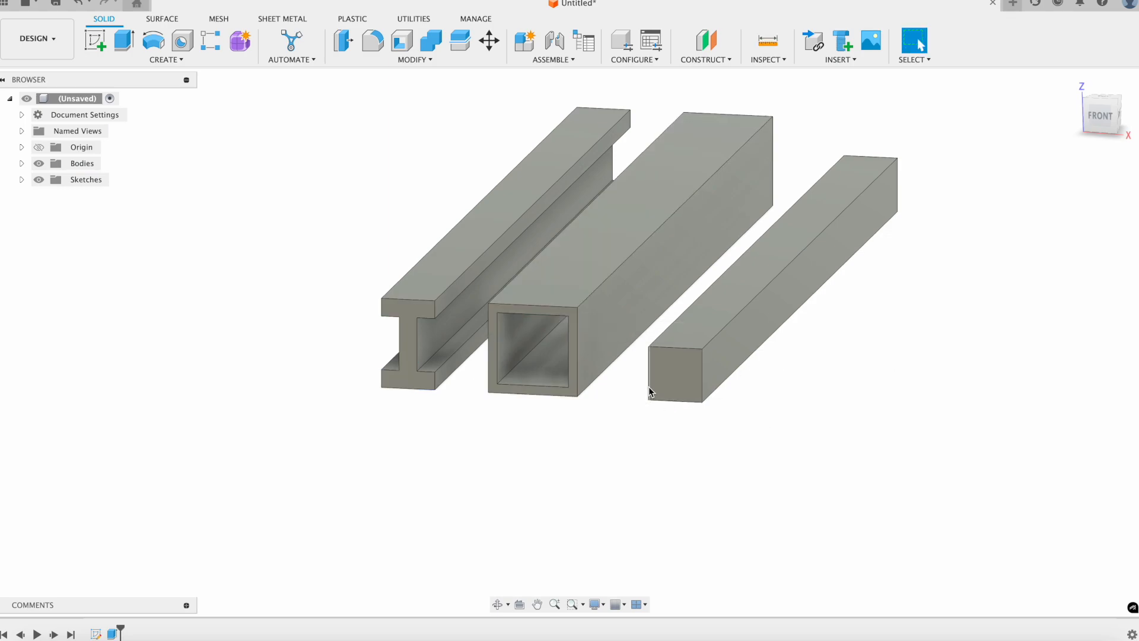
# Measure the end-face areas of the hollow square tube and the solid square bar separately.
pyautogui.click(771, 37)
pyautogui.click(501, 357)
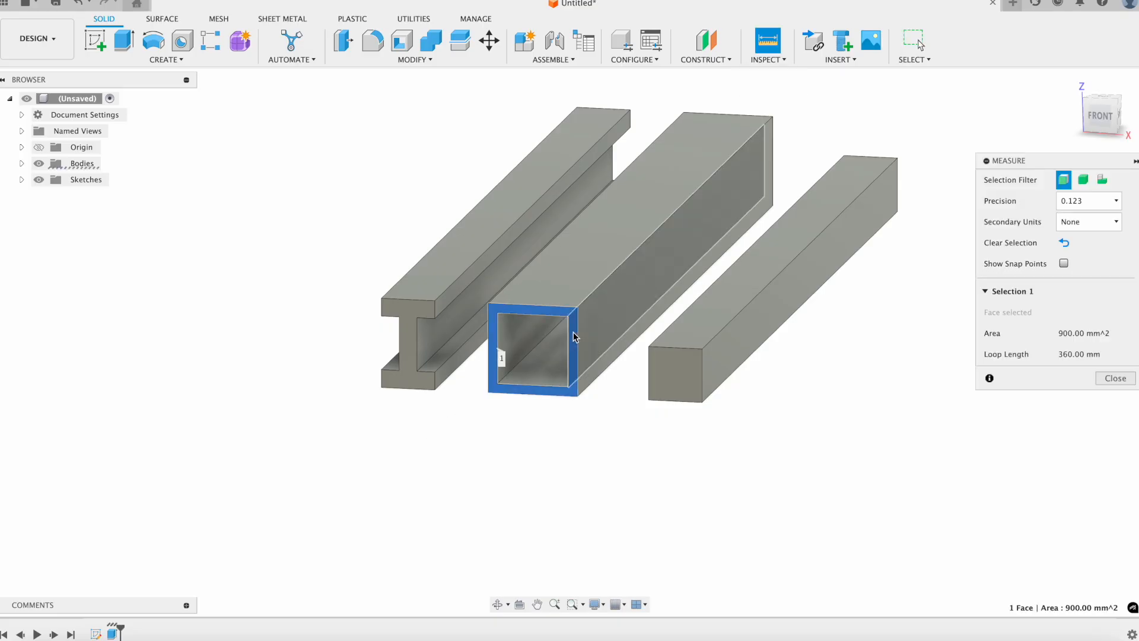
pyautogui.press('Escape')
pyautogui.click(767, 40)
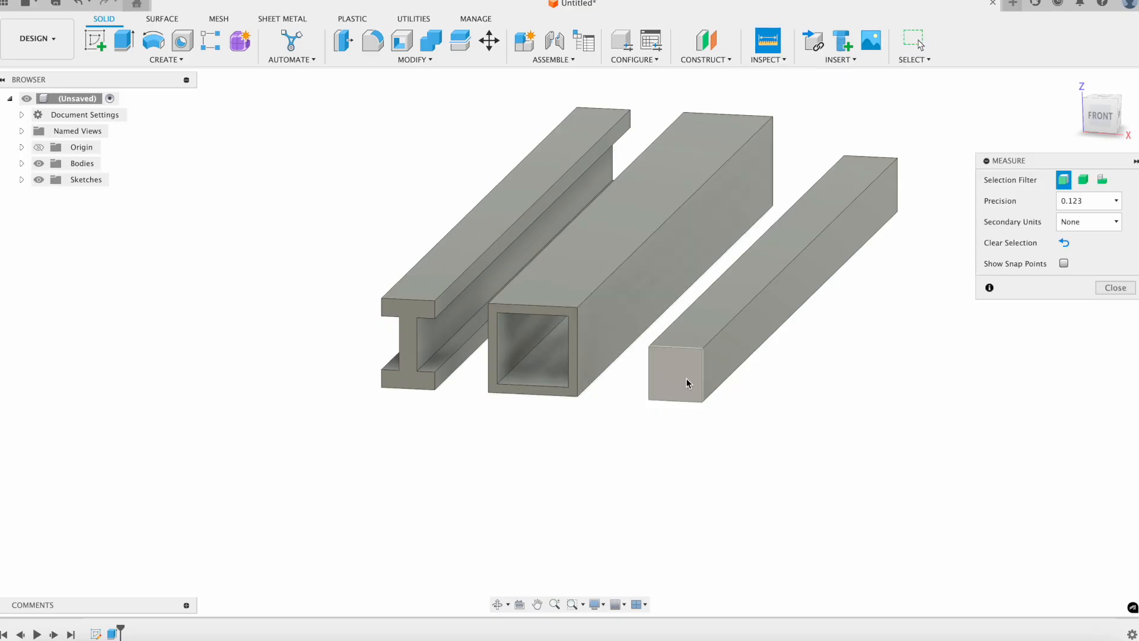
pyautogui.click(685, 383)
pyautogui.click(808, 395)
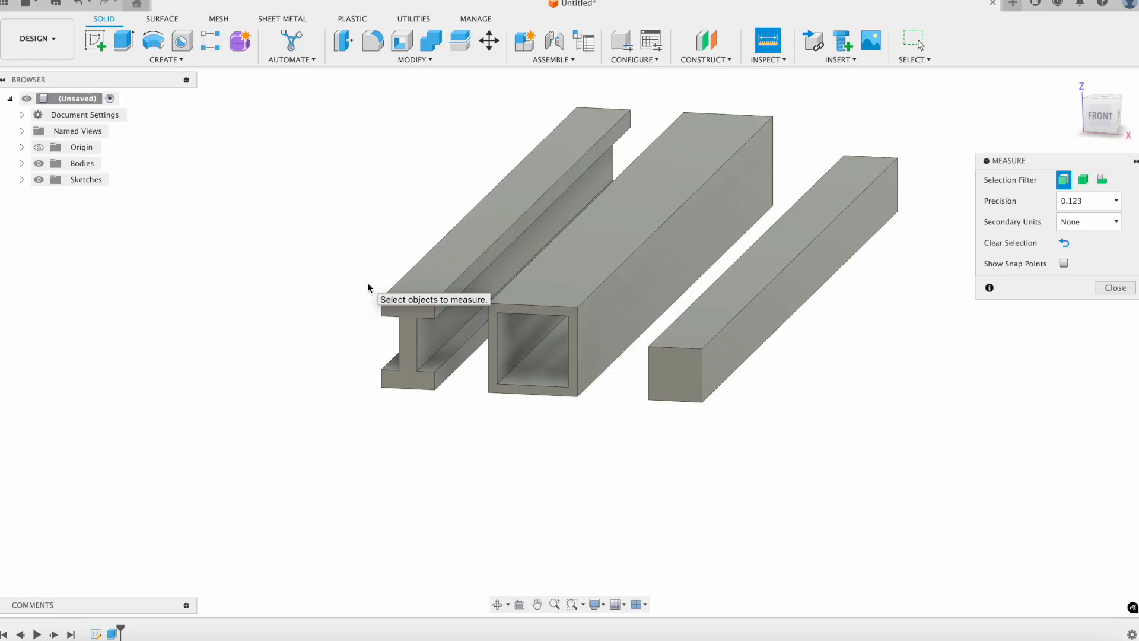
pyautogui.scroll(3, 688, 392)
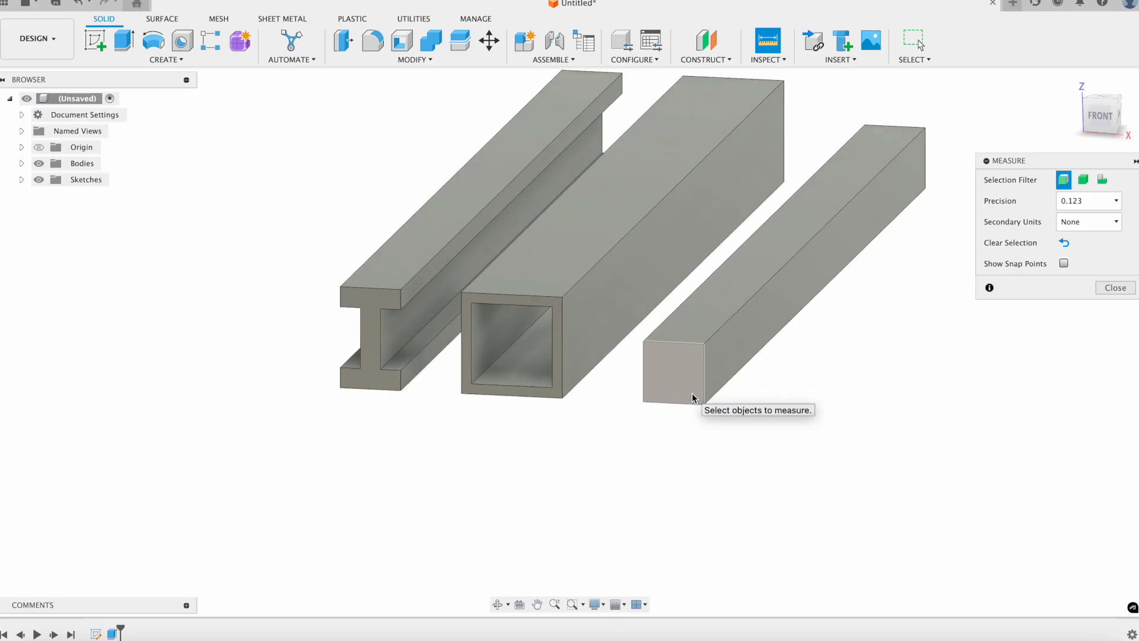
pyautogui.keyDown('shift'); pyautogui.moveTo(713, 427); pyautogui.dragTo(687, 426, button='middle'); pyautogui.keyUp('shift')
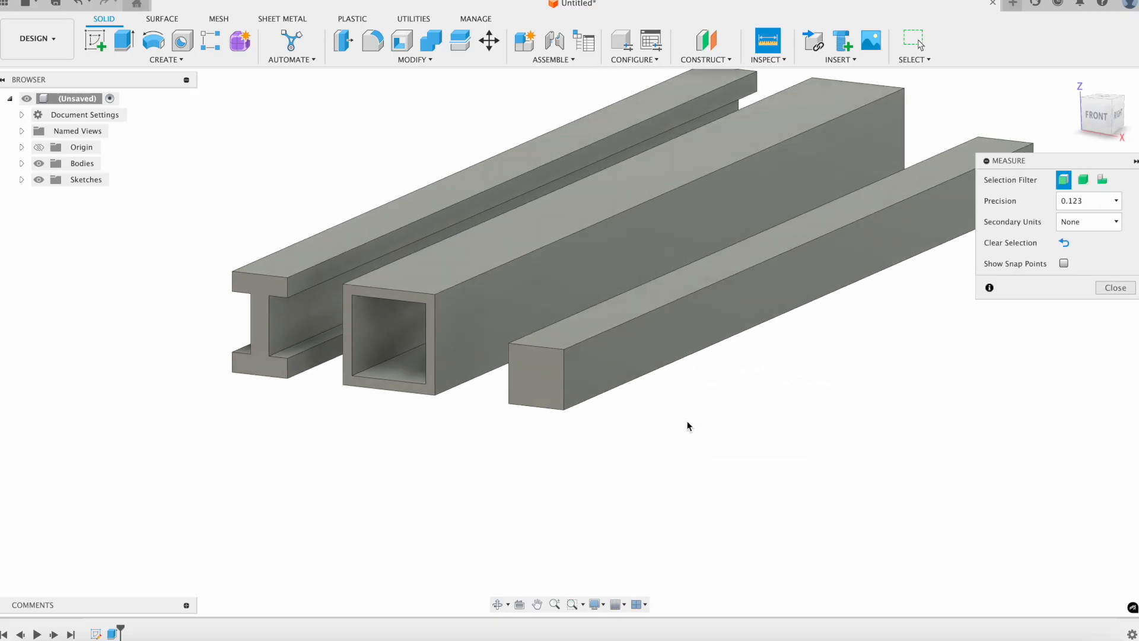
pyautogui.scroll(-2, 595, 407)
pyautogui.scroll(2, 581, 409)
pyautogui.scroll(-2, 581, 409)
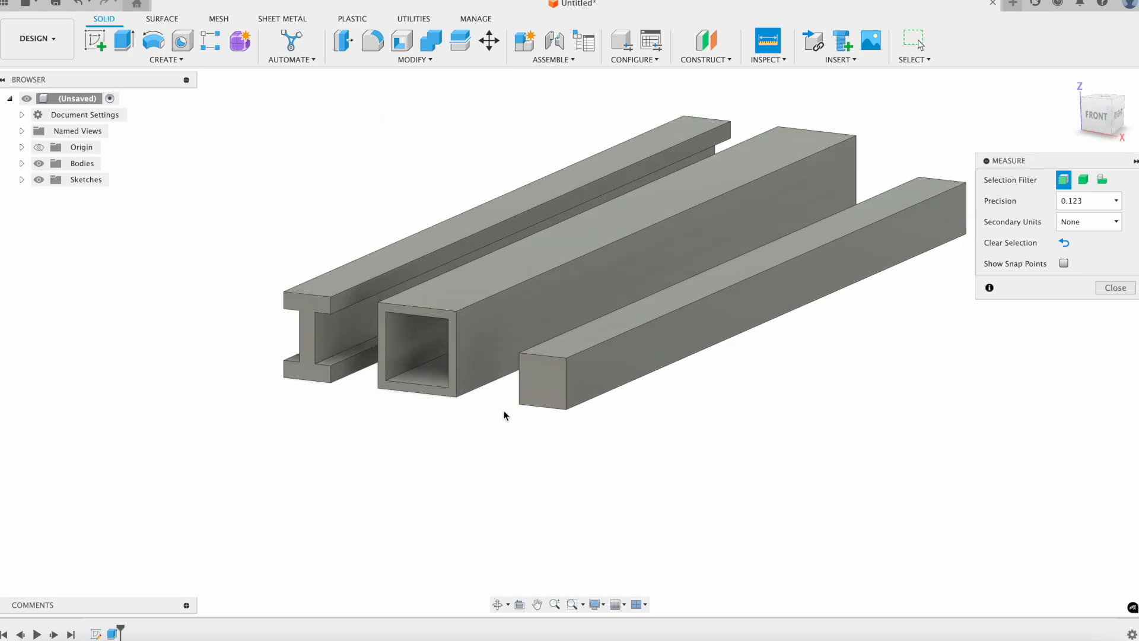
pyautogui.click(1115, 288)
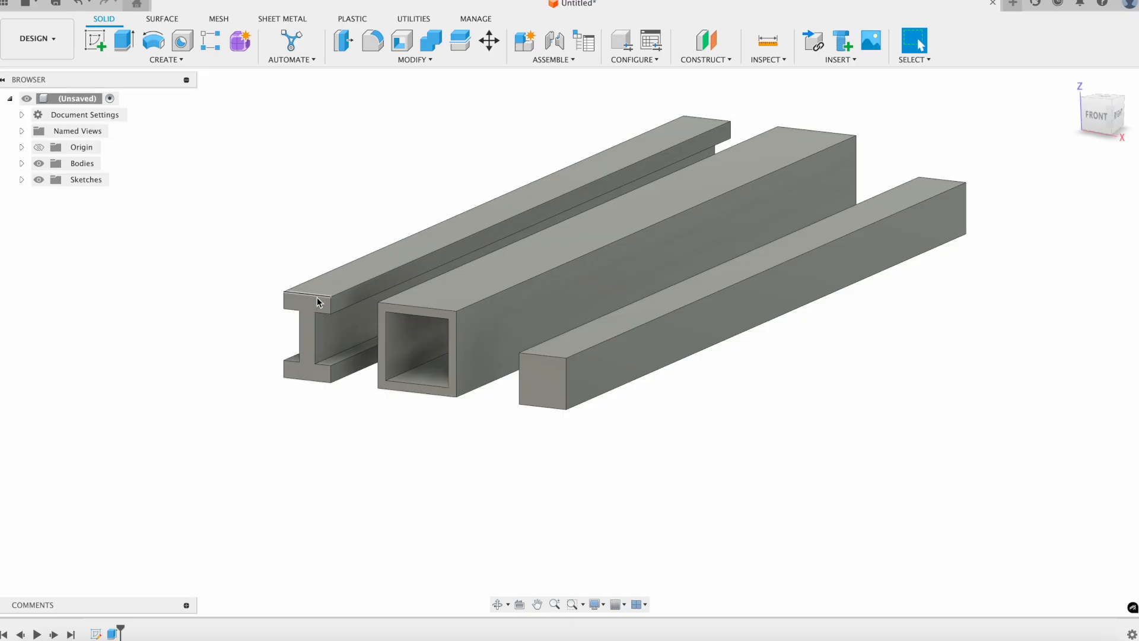
# Assign the physical material Steel ASTM A36 from the Fusion Material Library's Metal category to the I-beam.
pyautogui.click(22, 163)
pyautogui.rightClick(92, 180)
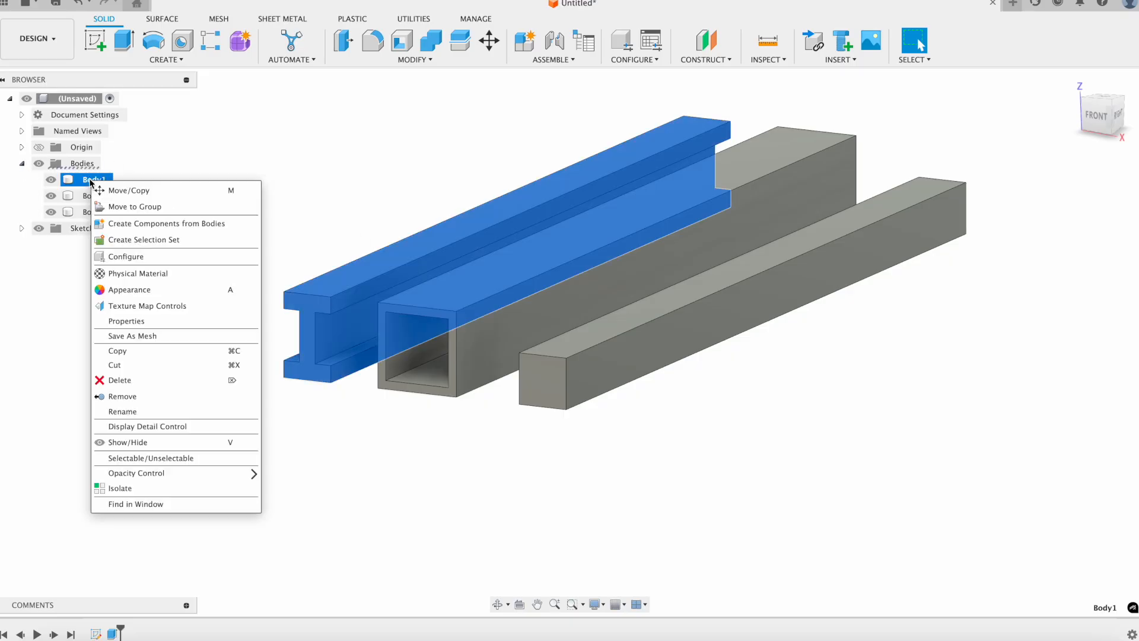
pyautogui.click(167, 273)
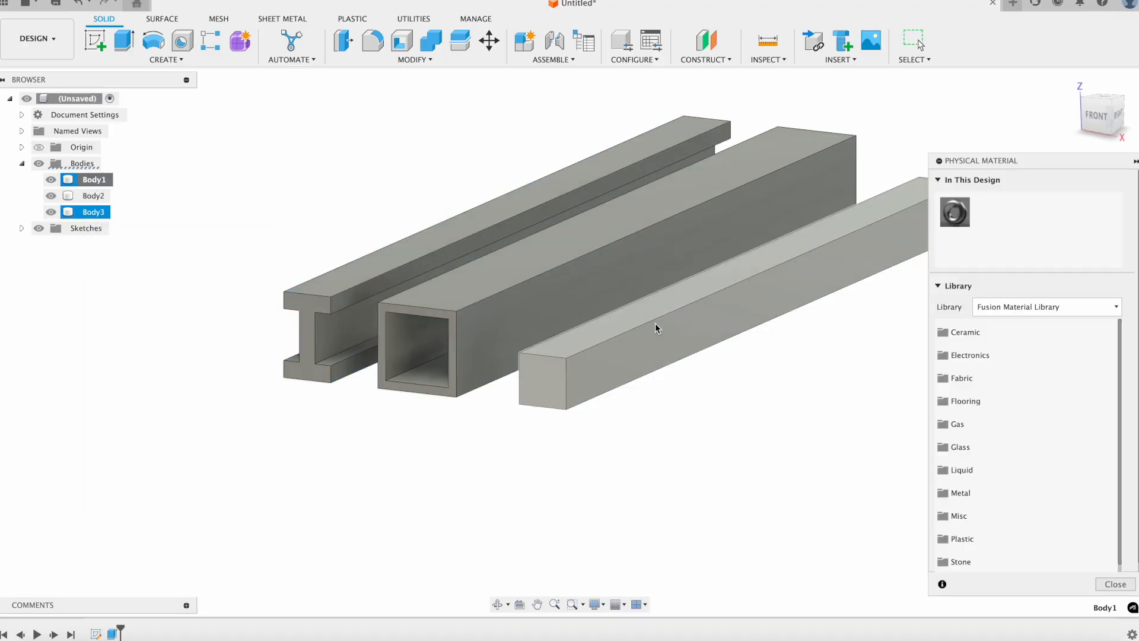
pyautogui.scroll(-1, 1014, 451)
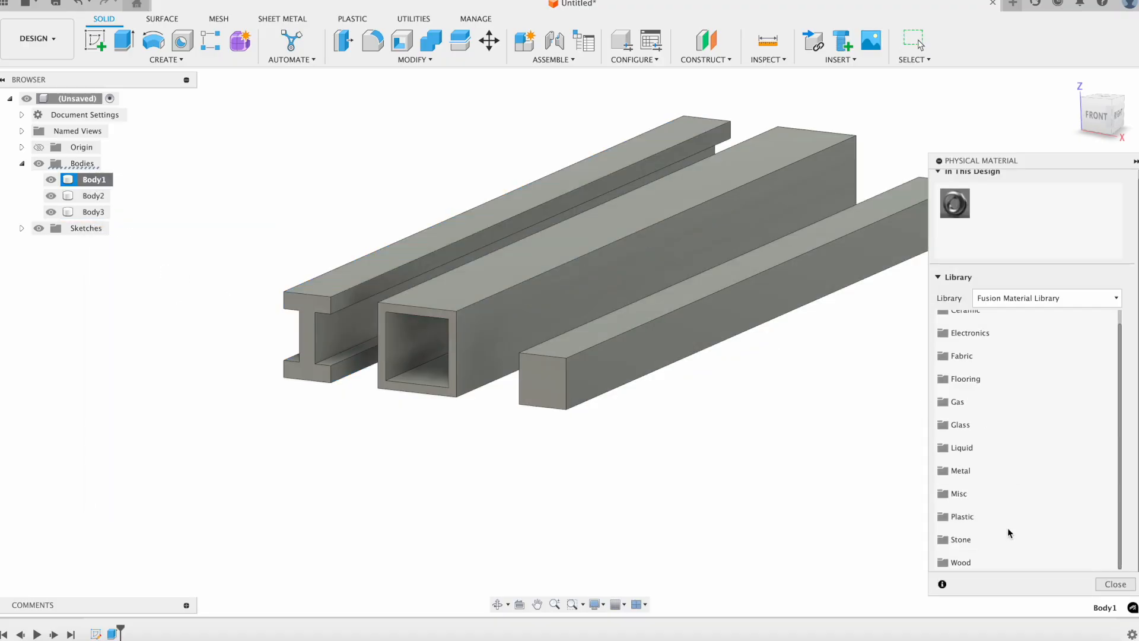
pyautogui.click(987, 471)
pyautogui.scroll(-10, 1005, 439)
pyautogui.scroll(-20, 1007, 440)
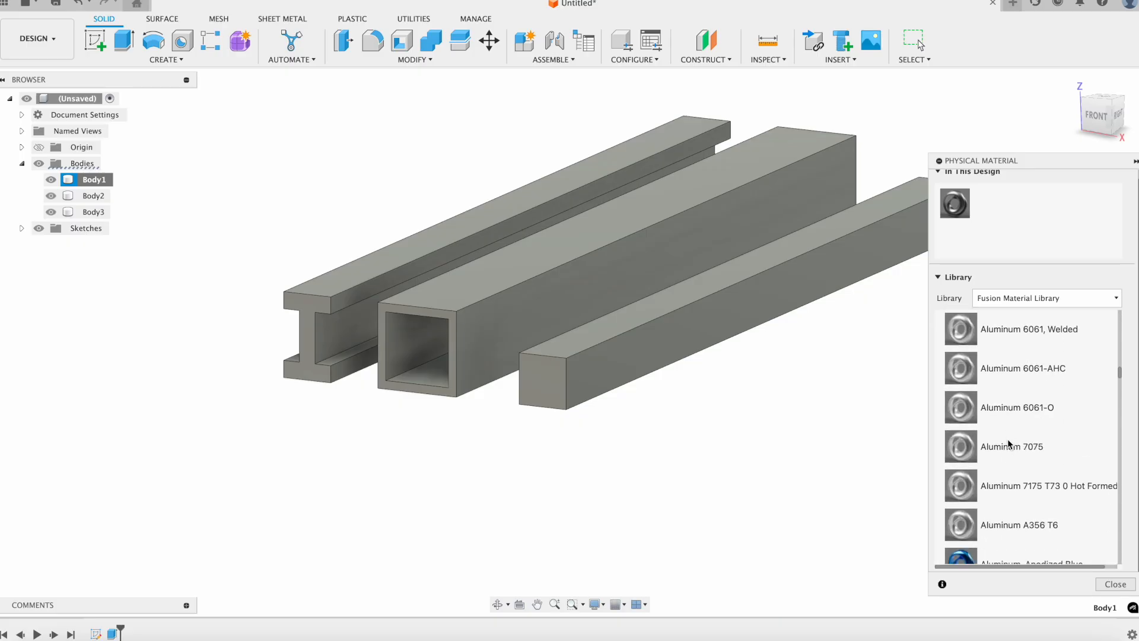
pyautogui.scroll(-20, 1008, 439)
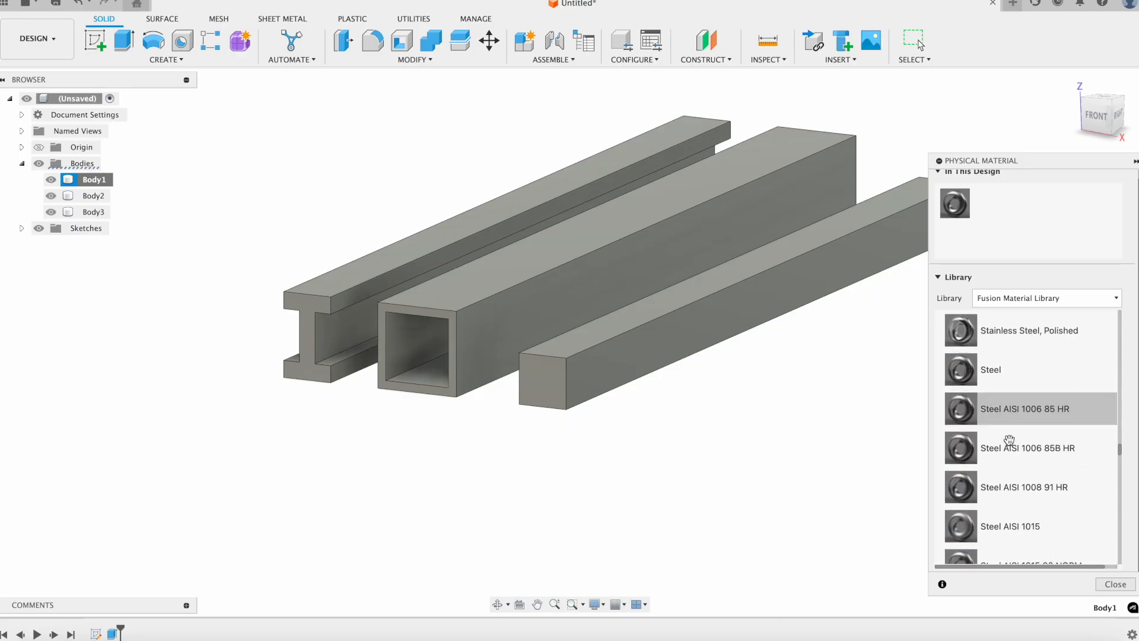
pyautogui.scroll(-20, 1021, 448)
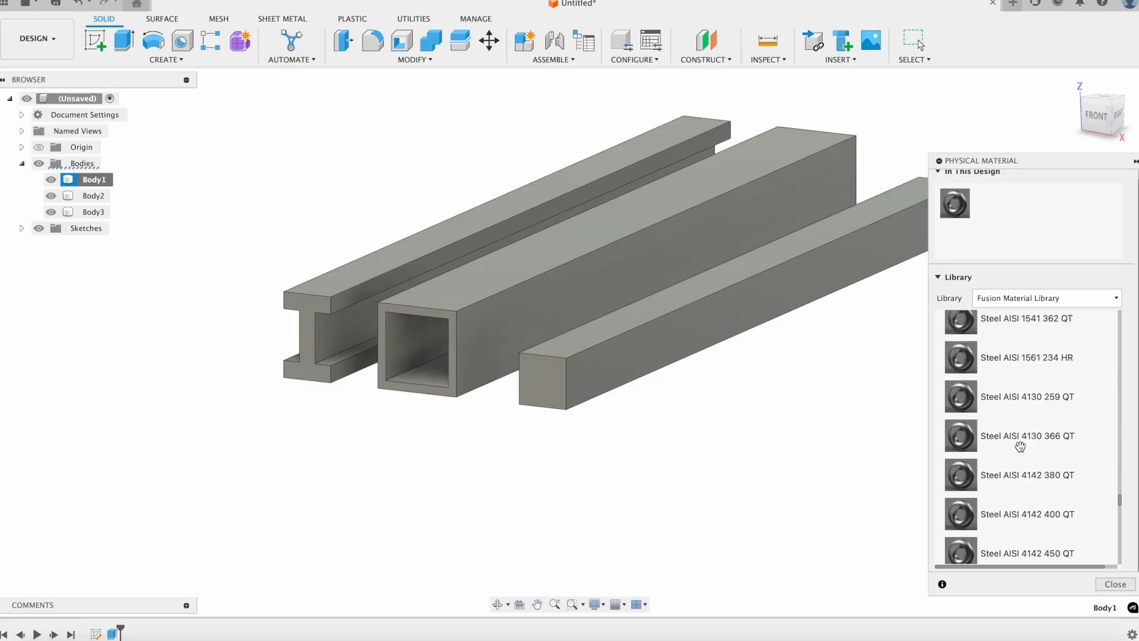
pyautogui.scroll(-2, 1020, 449)
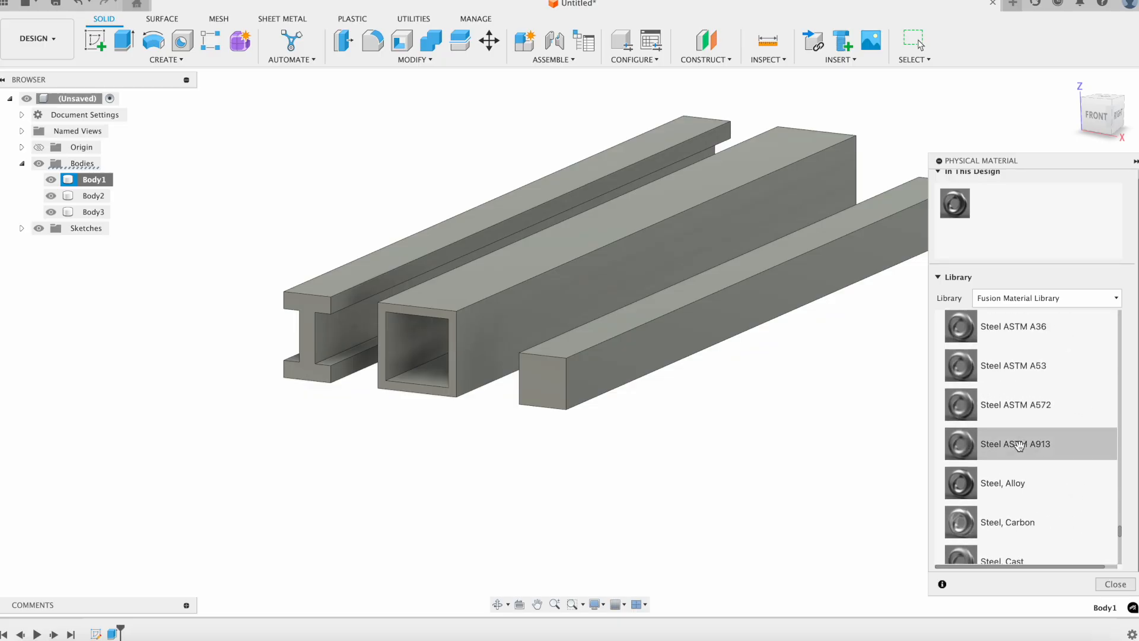
pyautogui.scroll(3, 1029, 407)
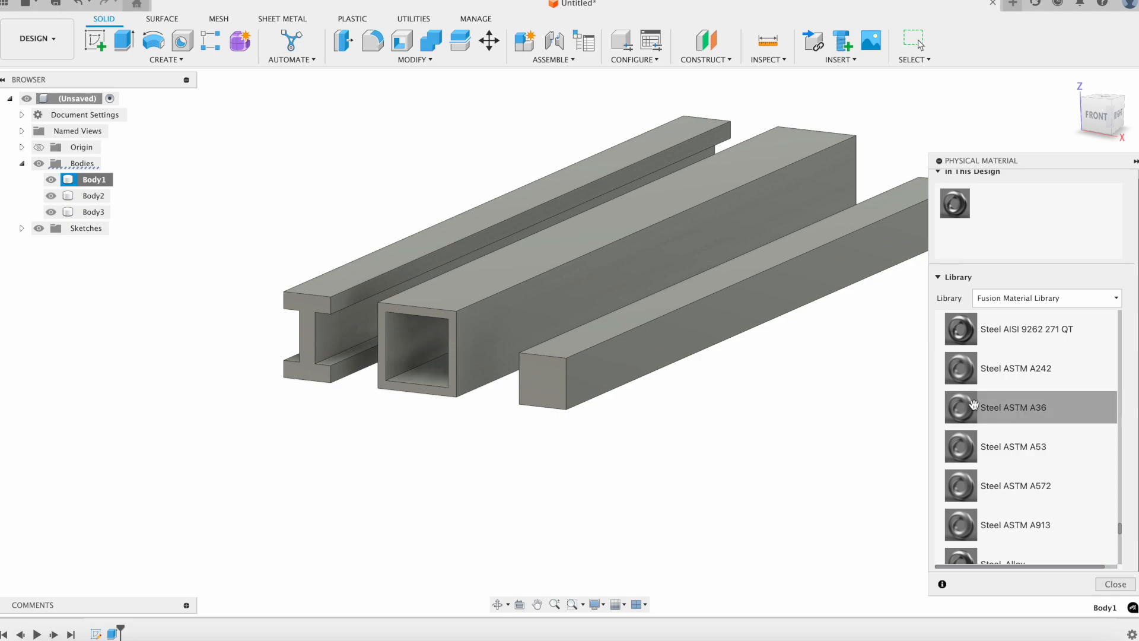
pyautogui.moveTo(971, 408); pyautogui.dragTo(323, 302)
# Assign Steel ASTM A36 to the hollow square tube and the solid square bar as well.
pyautogui.moveTo(1033, 407); pyautogui.dragTo(439, 307)
pyautogui.moveTo(1030, 414); pyautogui.dragTo(625, 364)
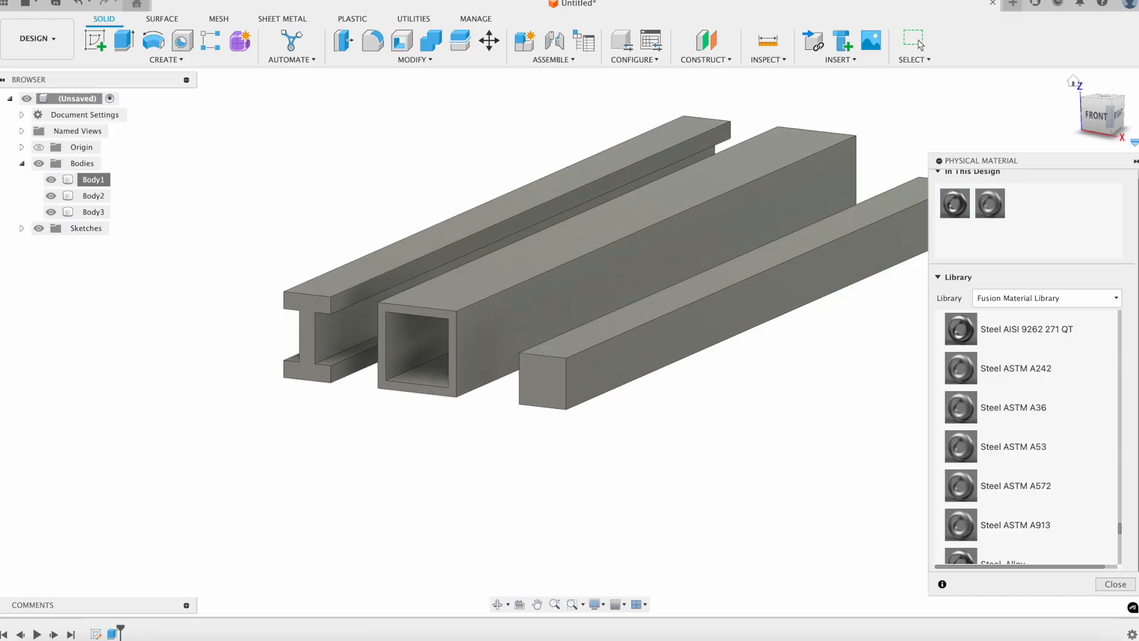
pyautogui.click(1115, 584)
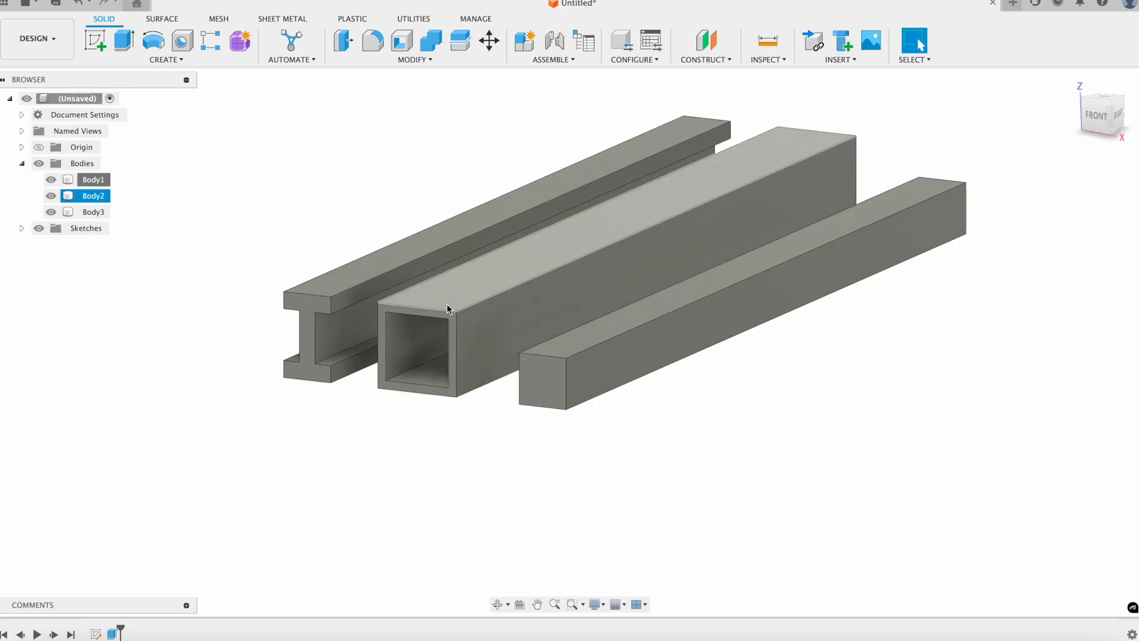
# Switch to the Simulation workspace and create a Static Stress study for the three beams.
pyautogui.scroll(1, 471, 387)
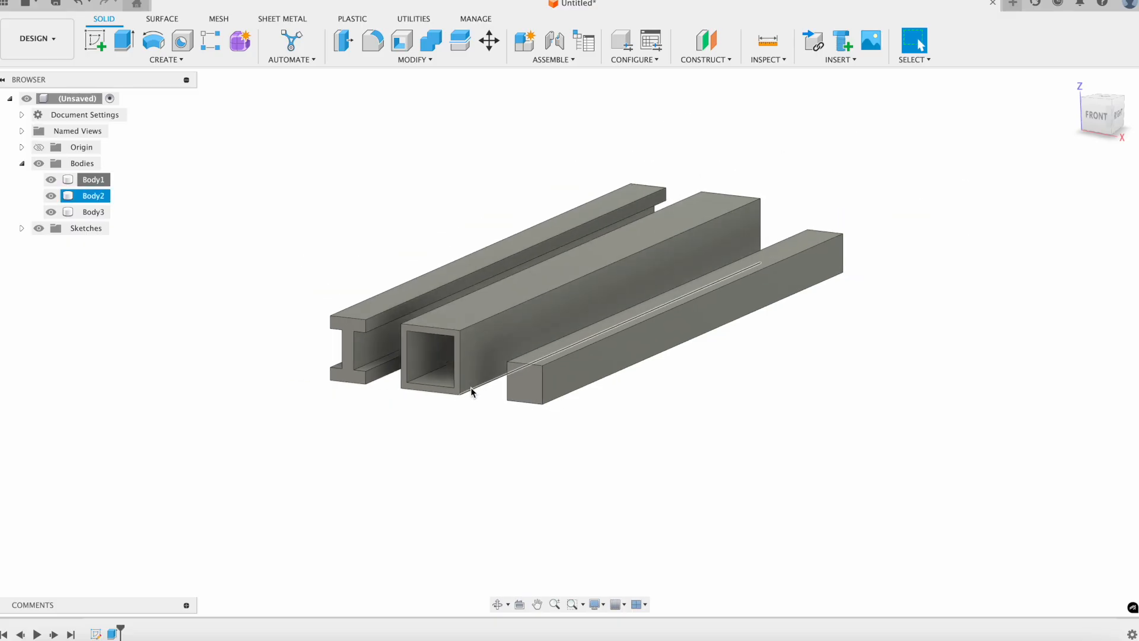
pyautogui.keyDown('shift'); pyautogui.moveTo(473, 408); pyautogui.dragTo(496, 419, button='middle'); pyautogui.keyUp('shift')
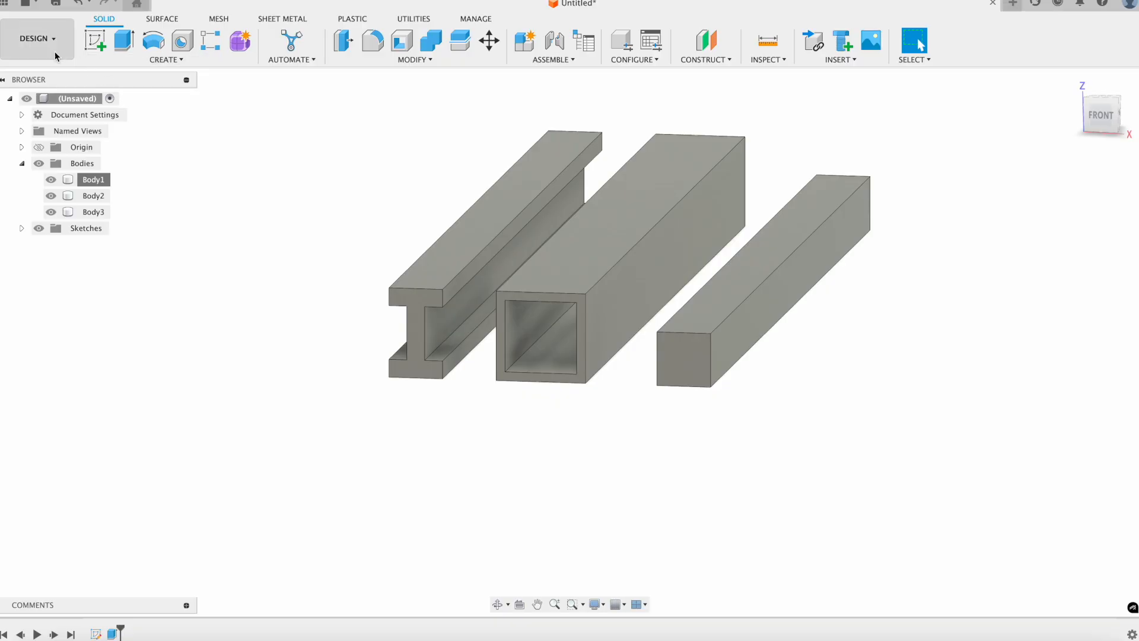
pyautogui.click(37, 46)
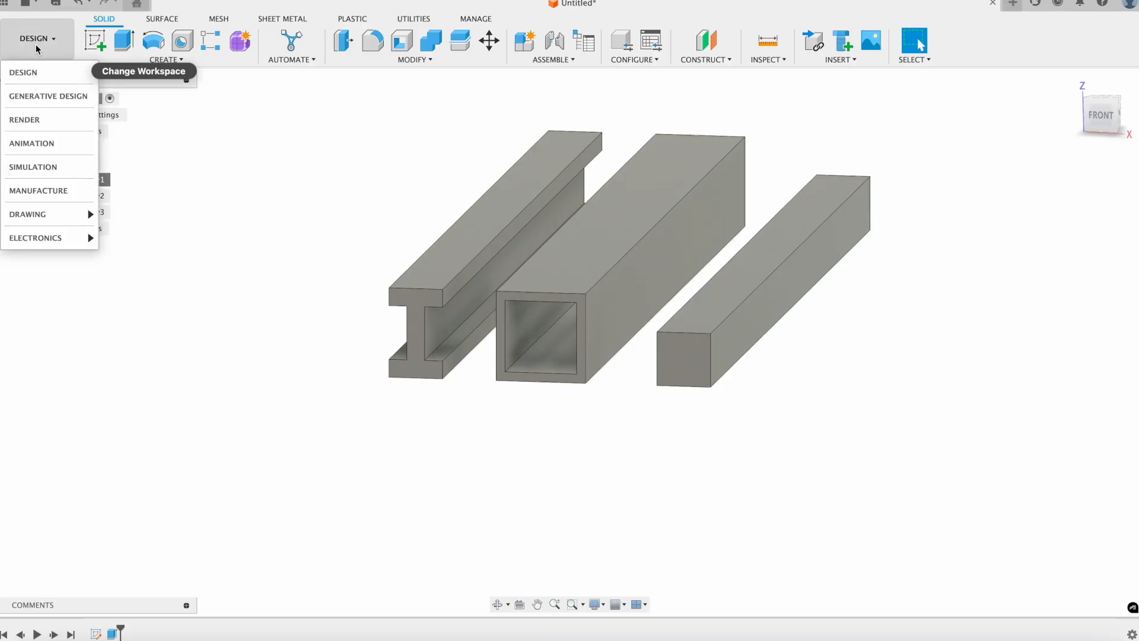
pyautogui.click(49, 171)
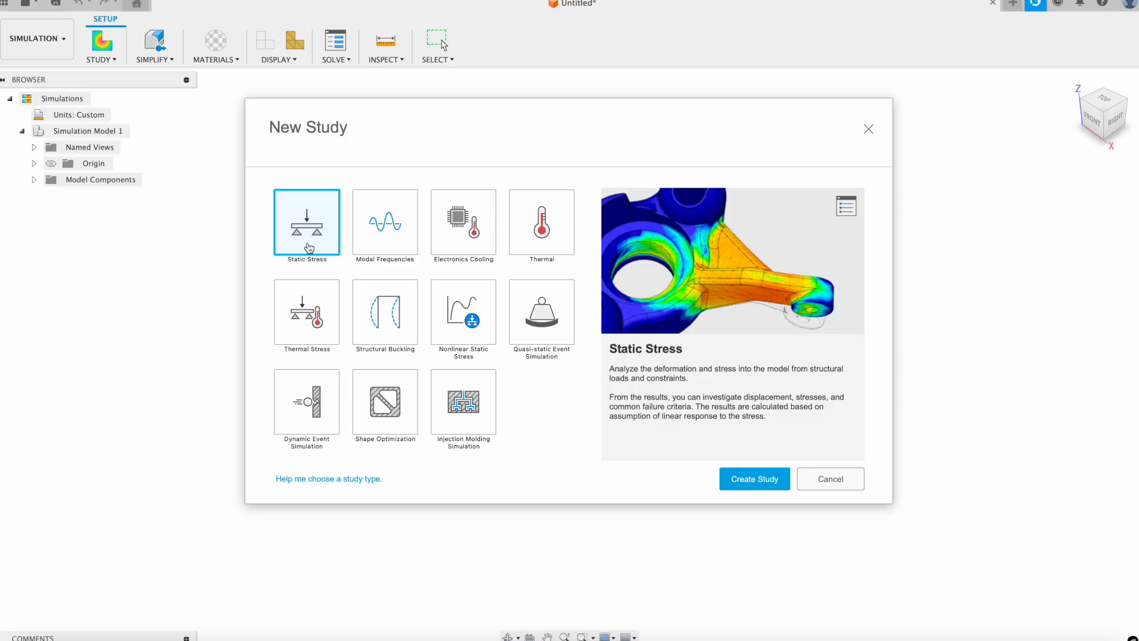
pyautogui.click(760, 478)
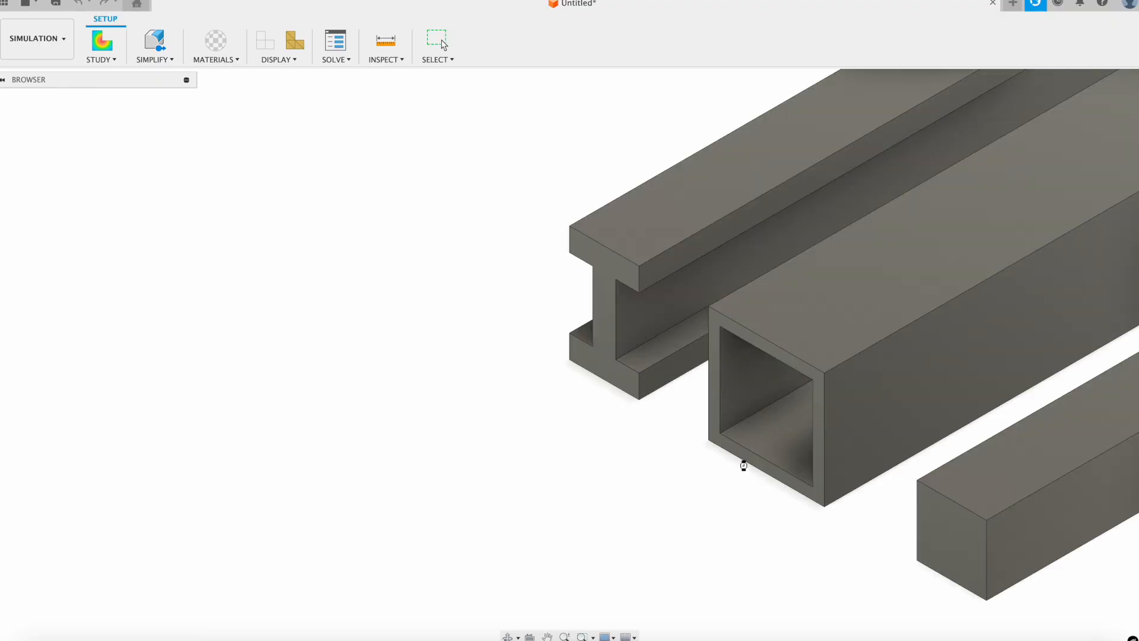
pyautogui.scroll(-2, 344, 293)
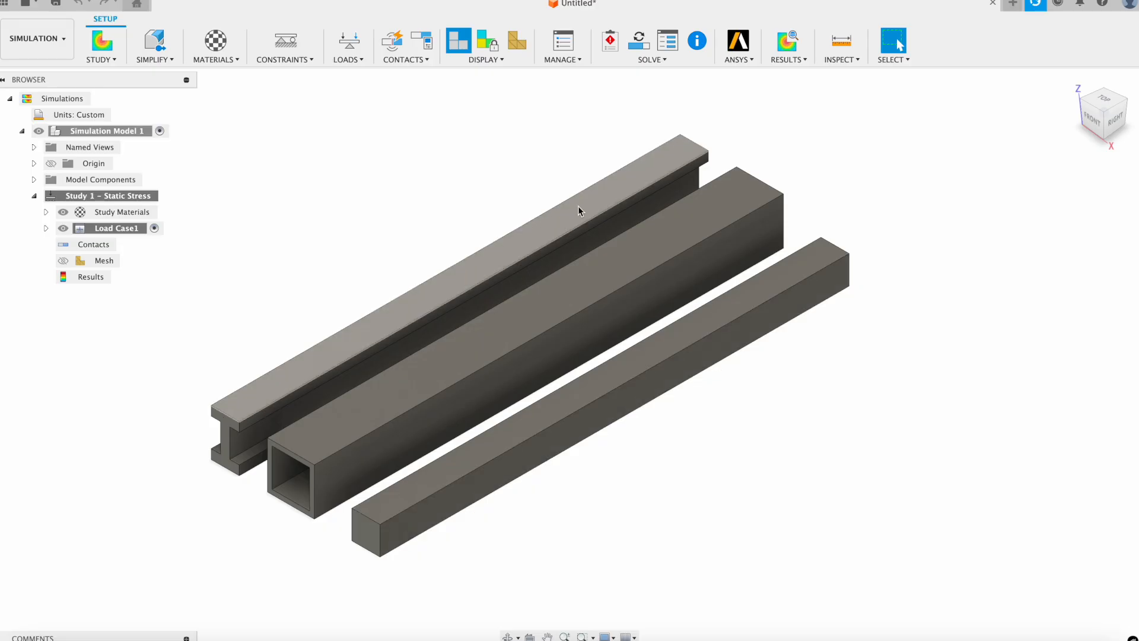
# Create an additional Static Stress study on the same simulation model.
pyautogui.click(105, 59)
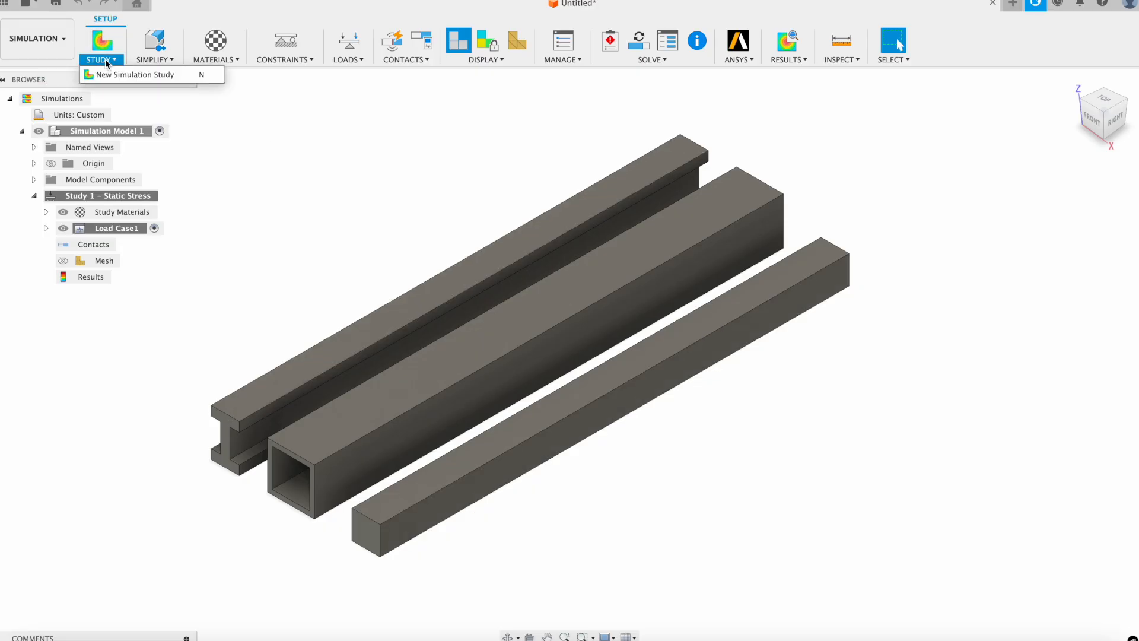
pyautogui.click(110, 73)
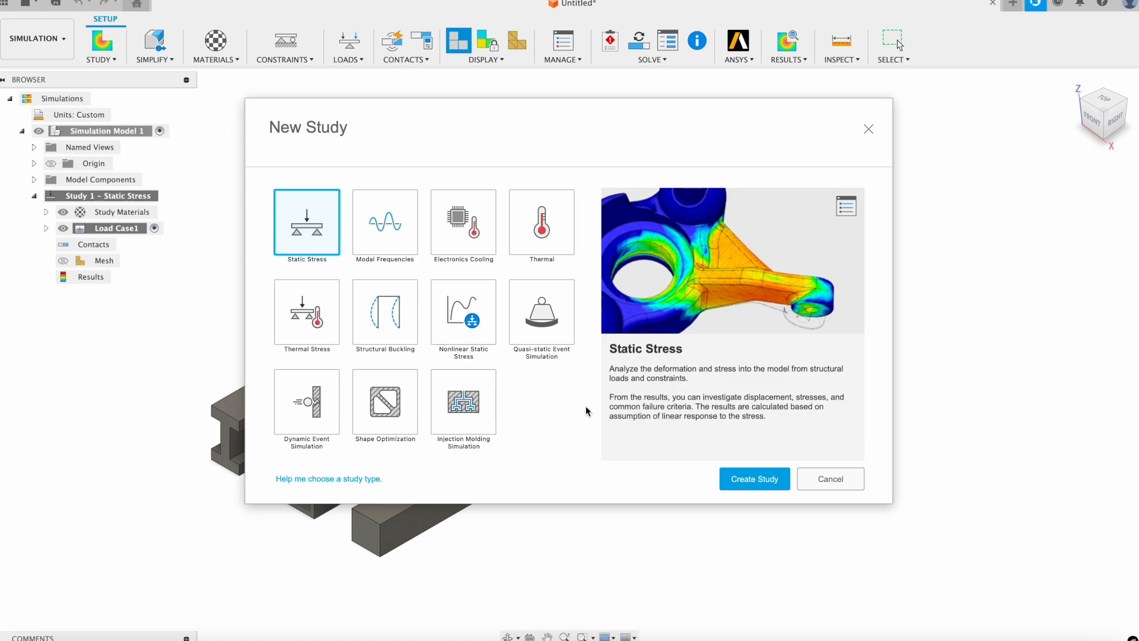
pyautogui.click(750, 482)
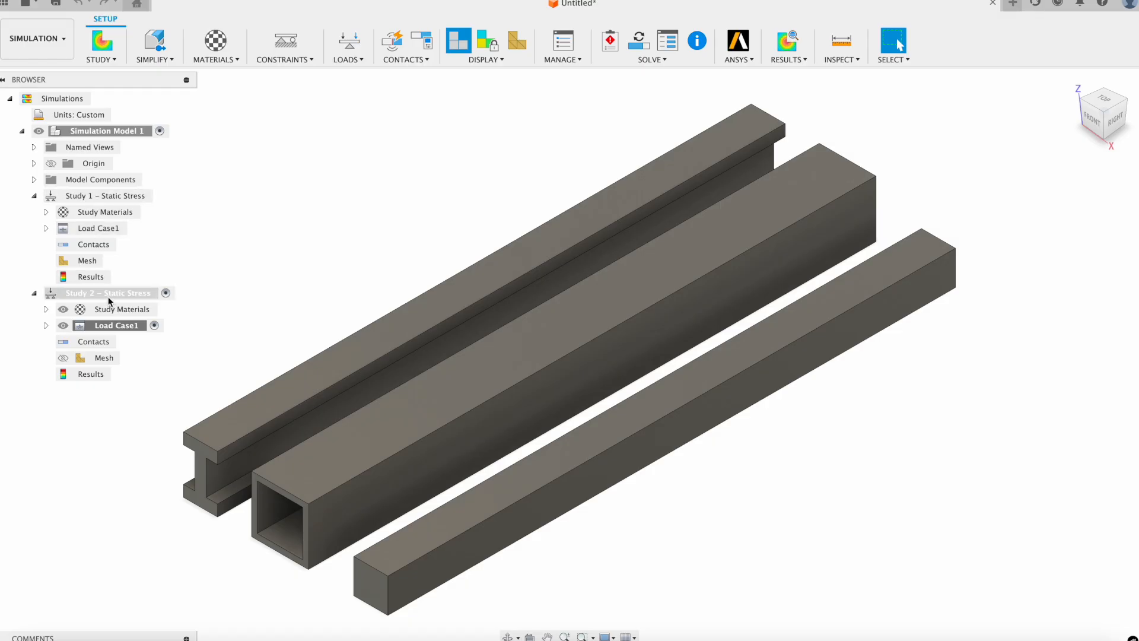
# Delete the second Static Stress study, keeping only Study 1.
pyautogui.rightClick(109, 300)
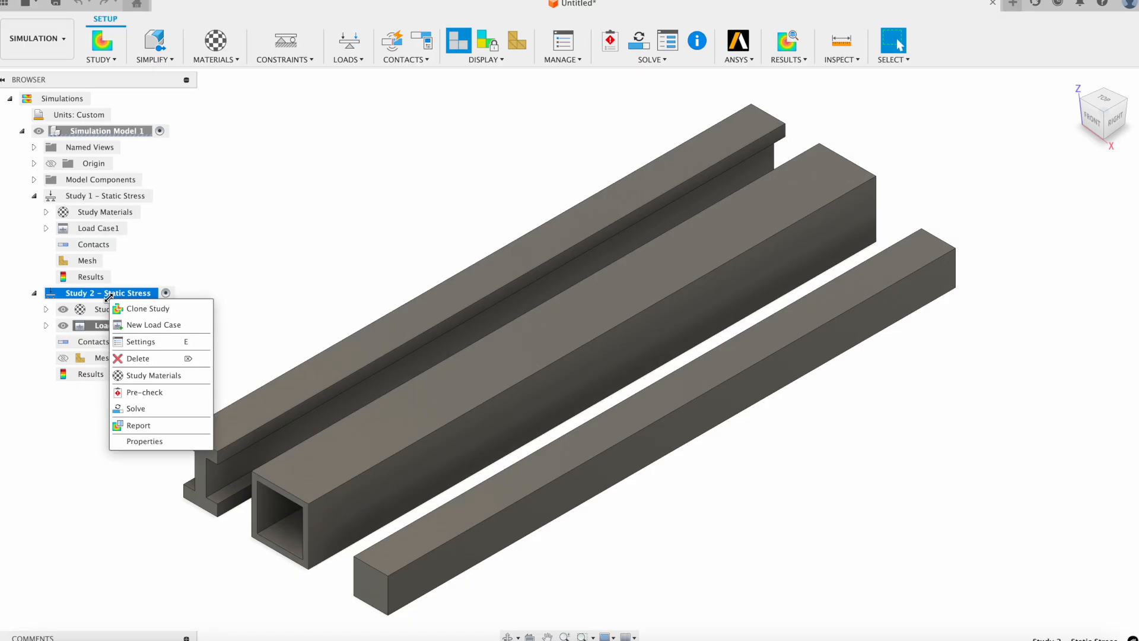
pyautogui.click(133, 359)
pyautogui.click(705, 327)
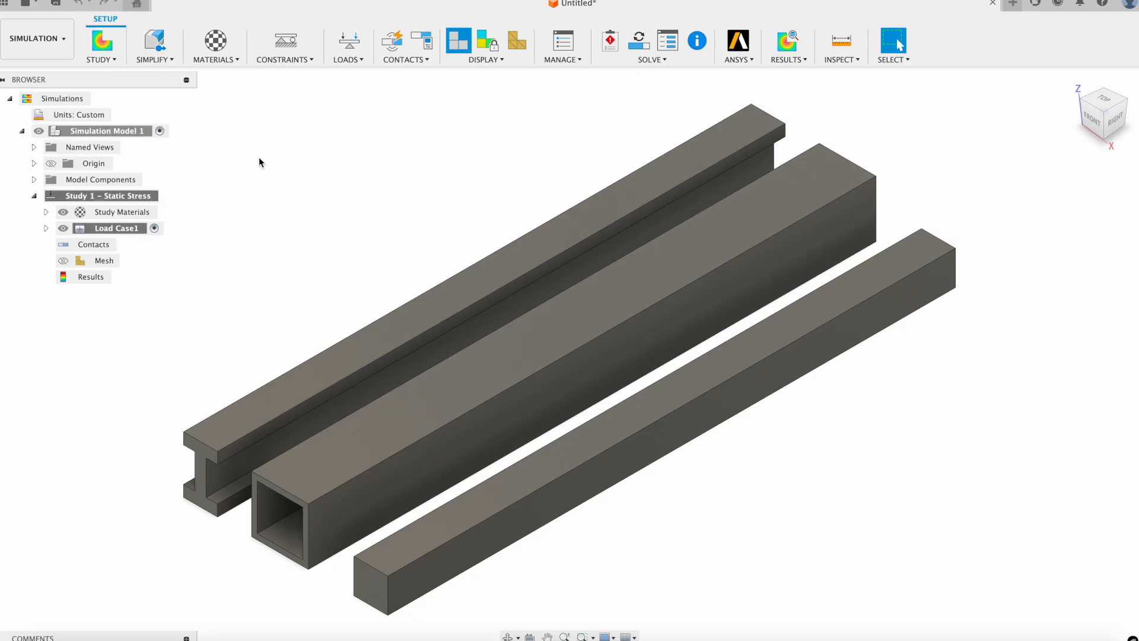
pyautogui.click(211, 59)
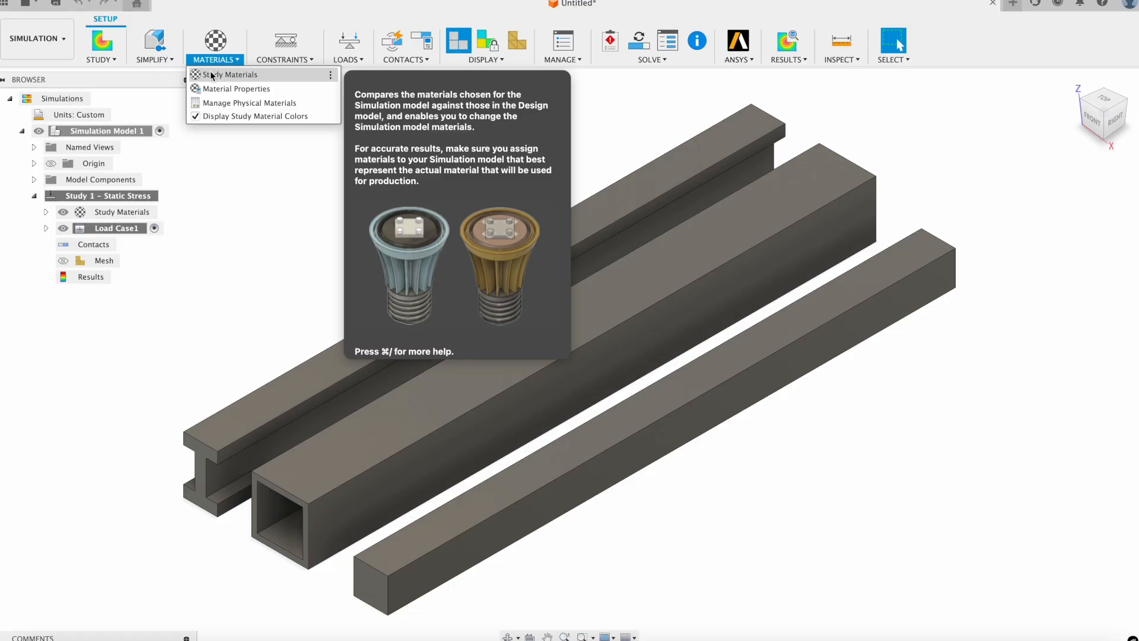
pyautogui.click(153, 59)
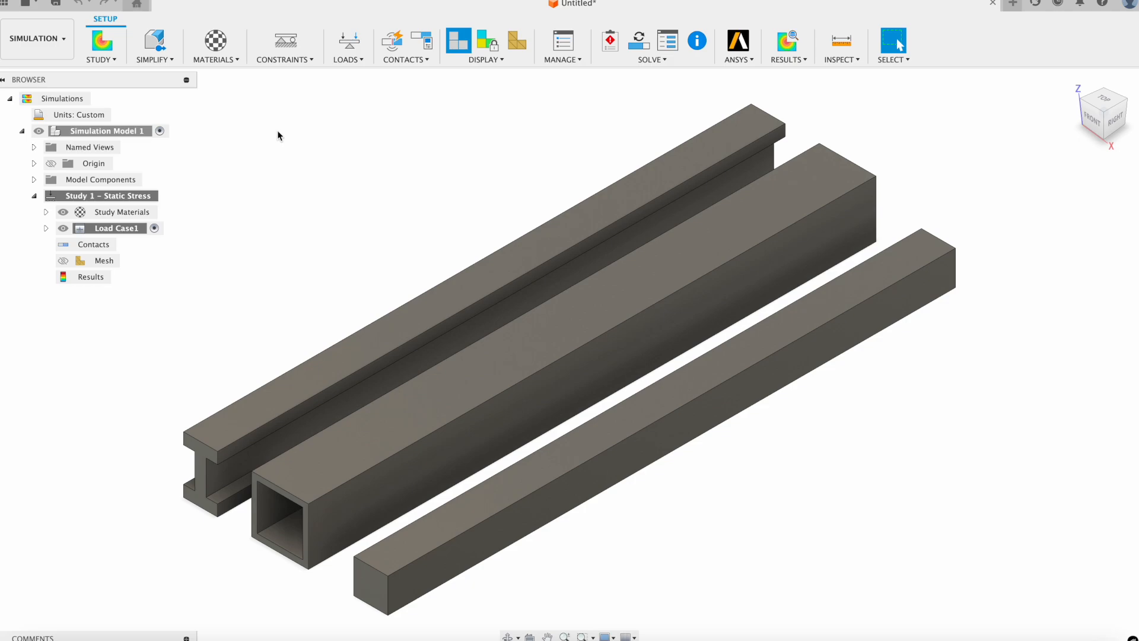
# Apply a Fixed structural constraint to the front end faces of the I-beam, hollow square tube and solid bar.
pyautogui.click(287, 61)
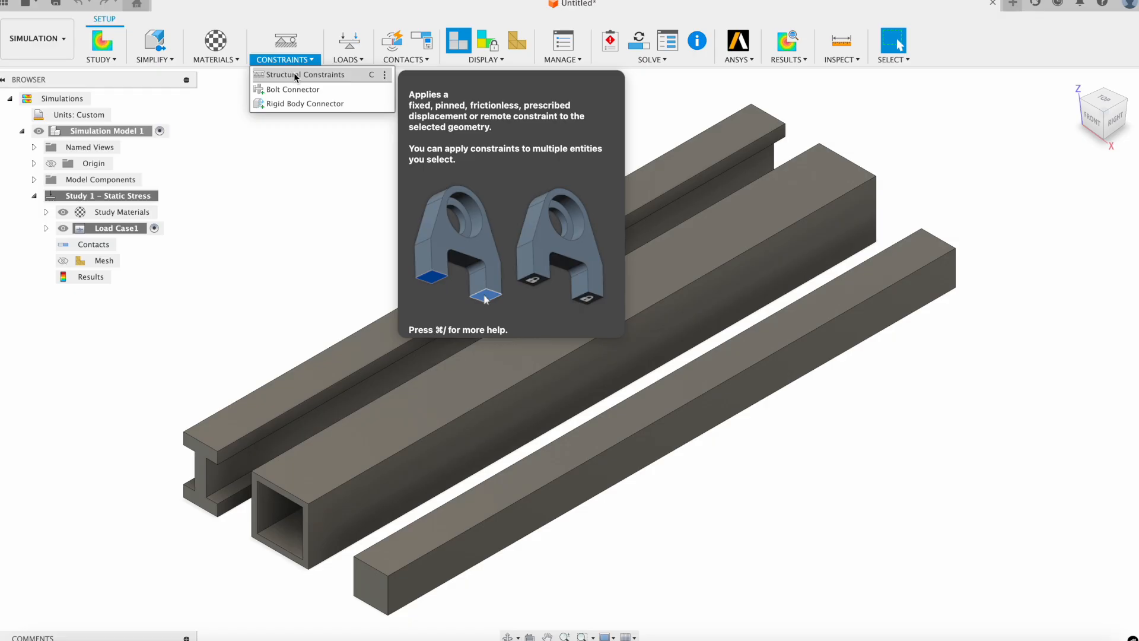
pyautogui.click(295, 75)
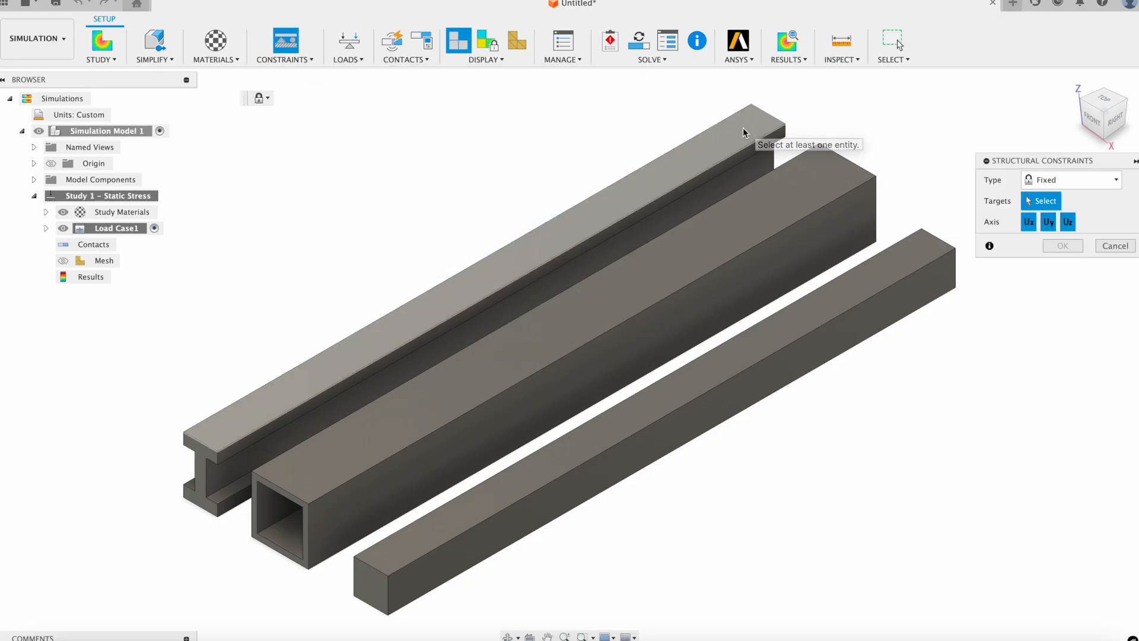
pyautogui.click(1032, 181)
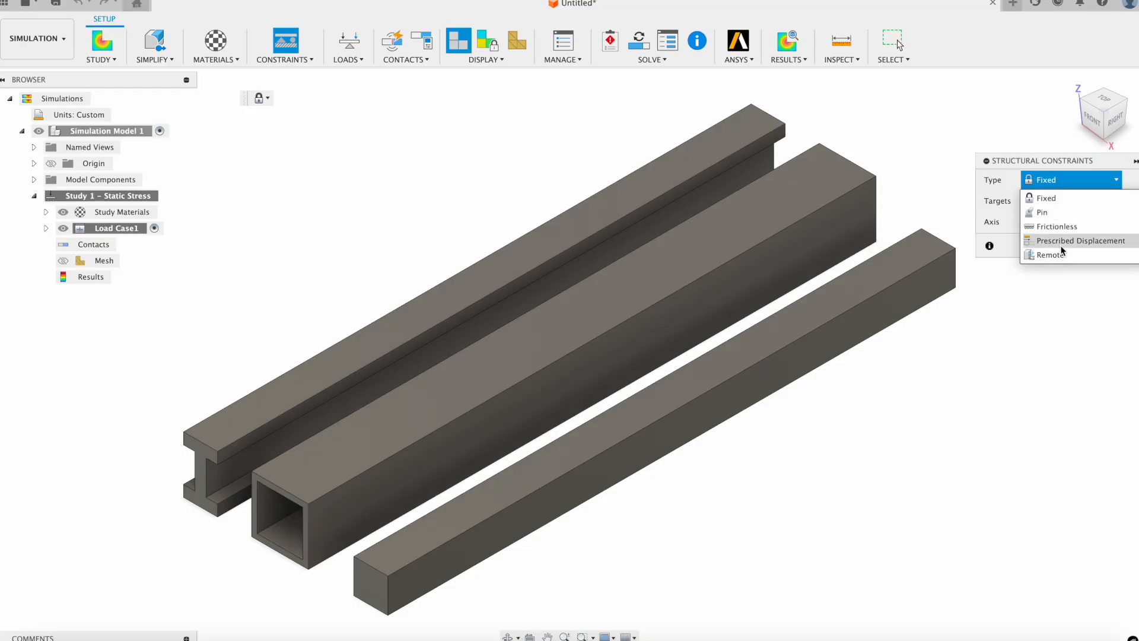
pyautogui.click(898, 112)
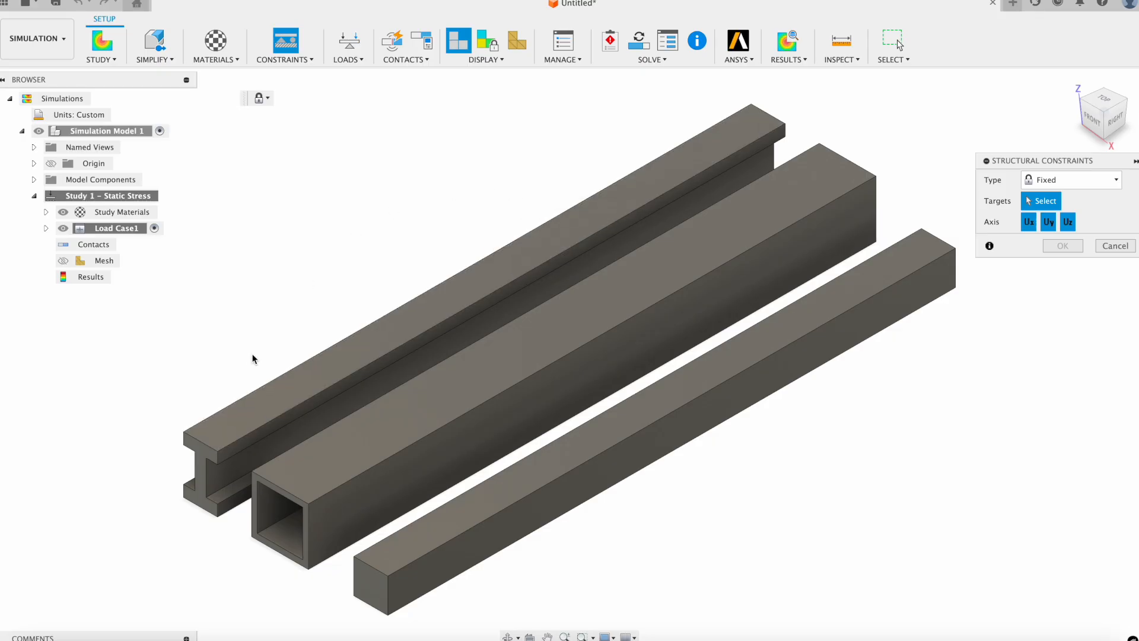
pyautogui.click(205, 451)
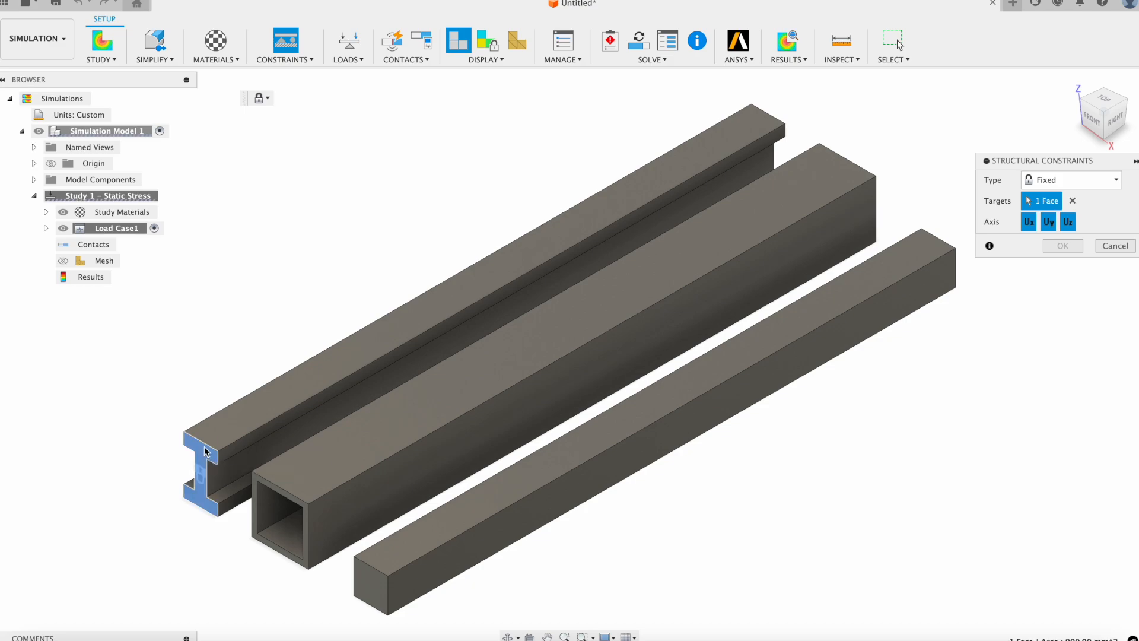
pyautogui.click(302, 507)
pyautogui.click(379, 590)
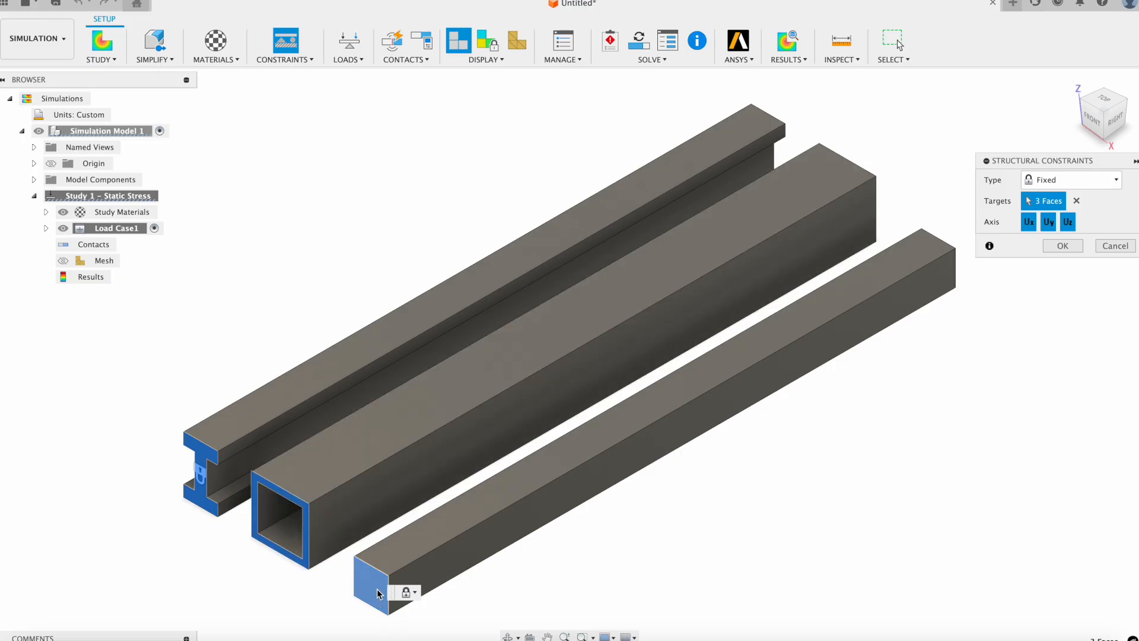
pyautogui.click(1064, 249)
# Apply a Frictionless structural constraint to the opposite end faces of all three beams.
pyautogui.keyDown('shift'); pyautogui.moveTo(984, 383); pyautogui.dragTo(874, 370, button='middle'); pyautogui.keyUp('shift')
pyautogui.click(293, 62)
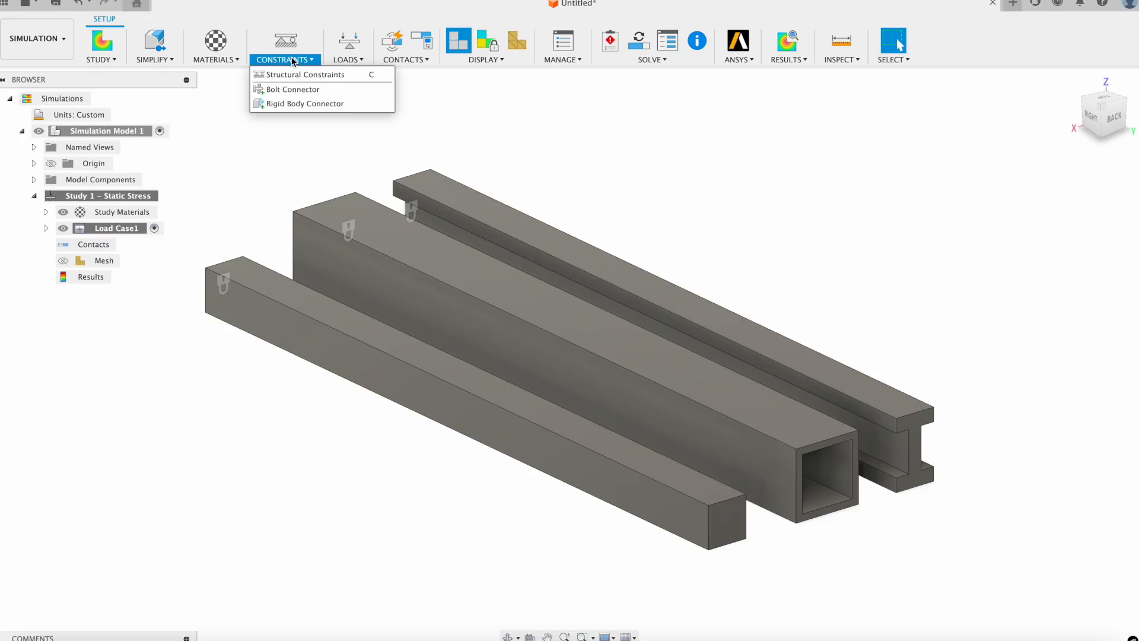
pyautogui.click(331, 75)
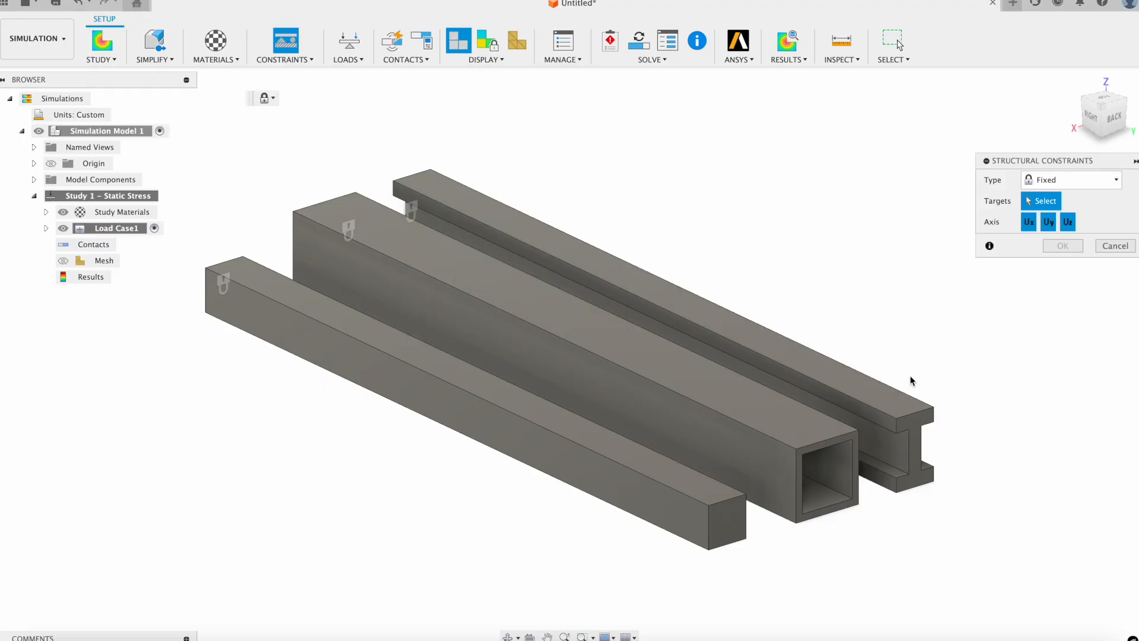
pyautogui.click(916, 436)
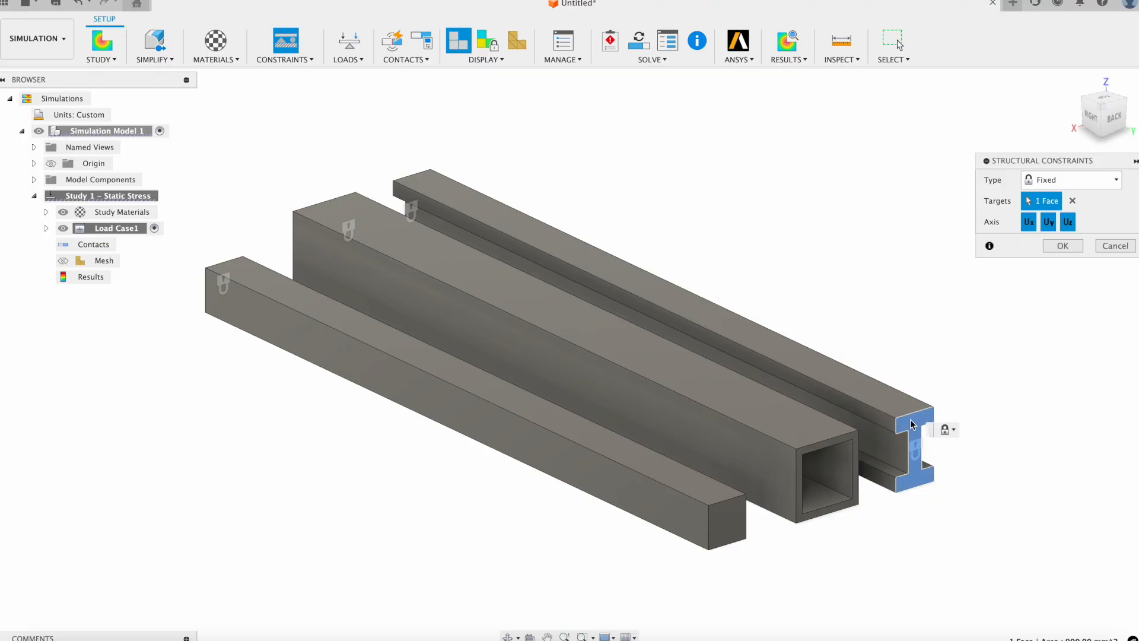
pyautogui.click(848, 454)
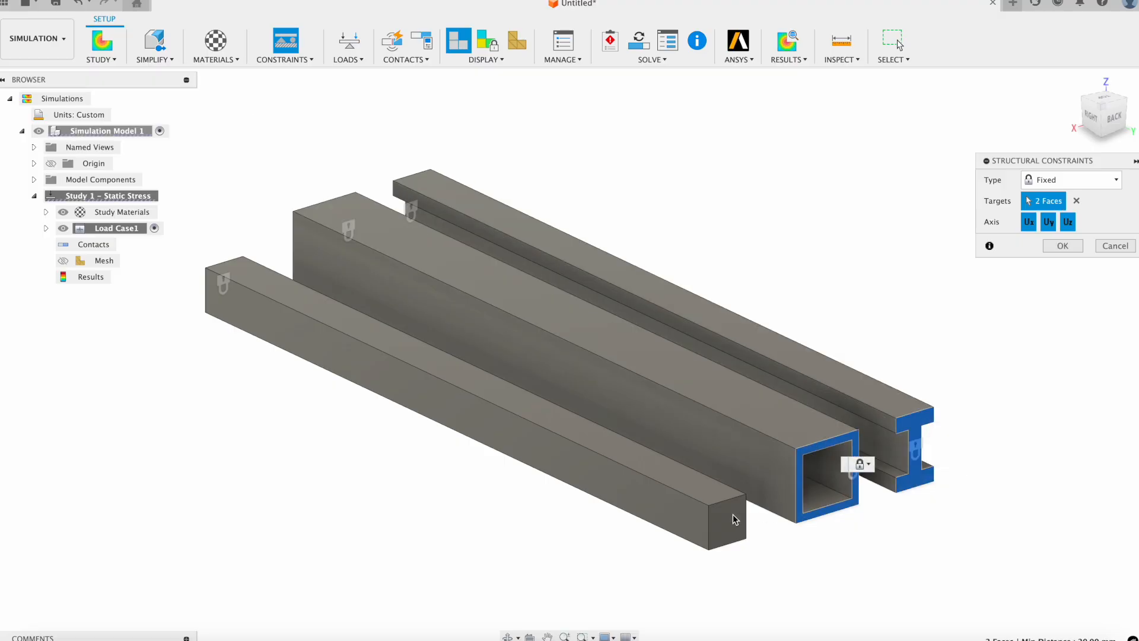
pyautogui.click(718, 526)
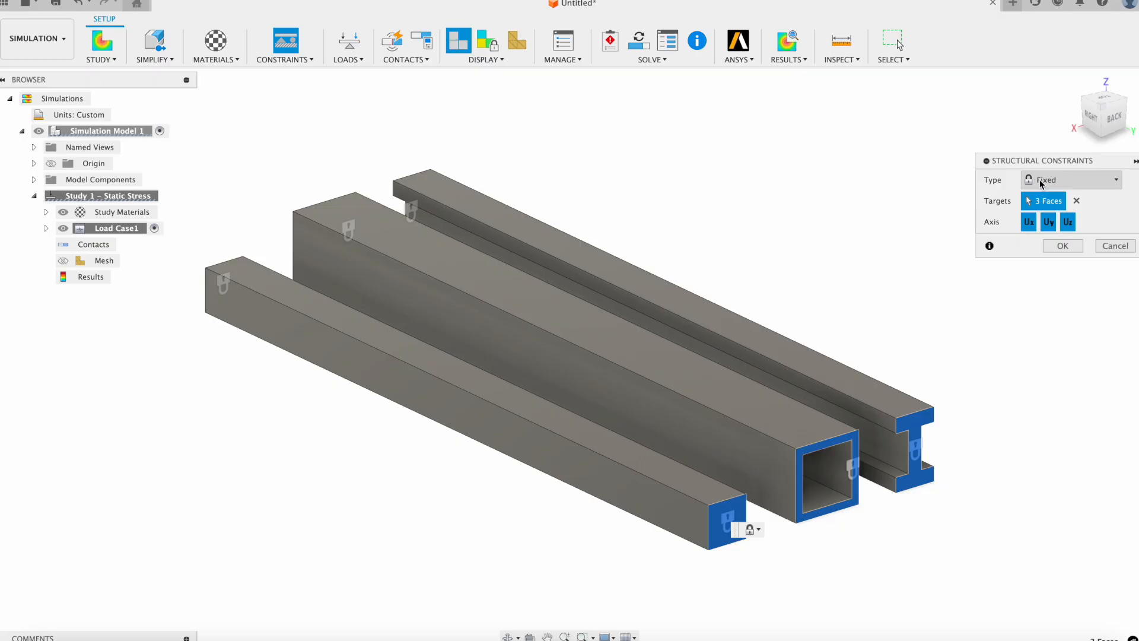
pyautogui.click(1039, 182)
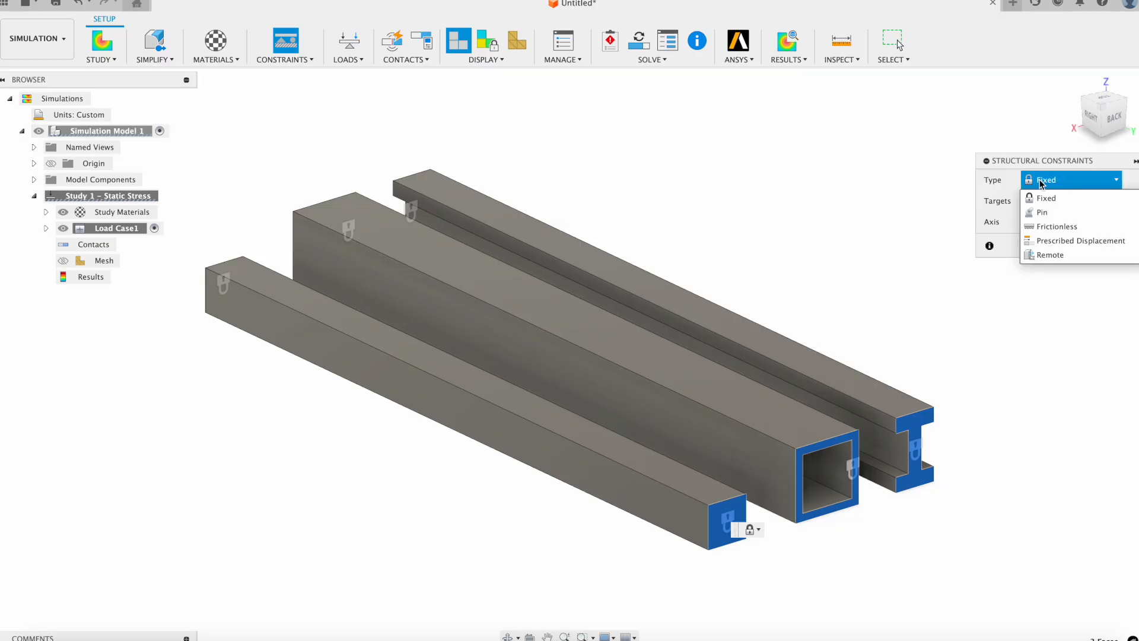
pyautogui.click(1054, 227)
pyautogui.keyDown('shift'); pyautogui.moveTo(465, 509); pyautogui.dragTo(525, 509, button='middle'); pyautogui.keyUp('shift')
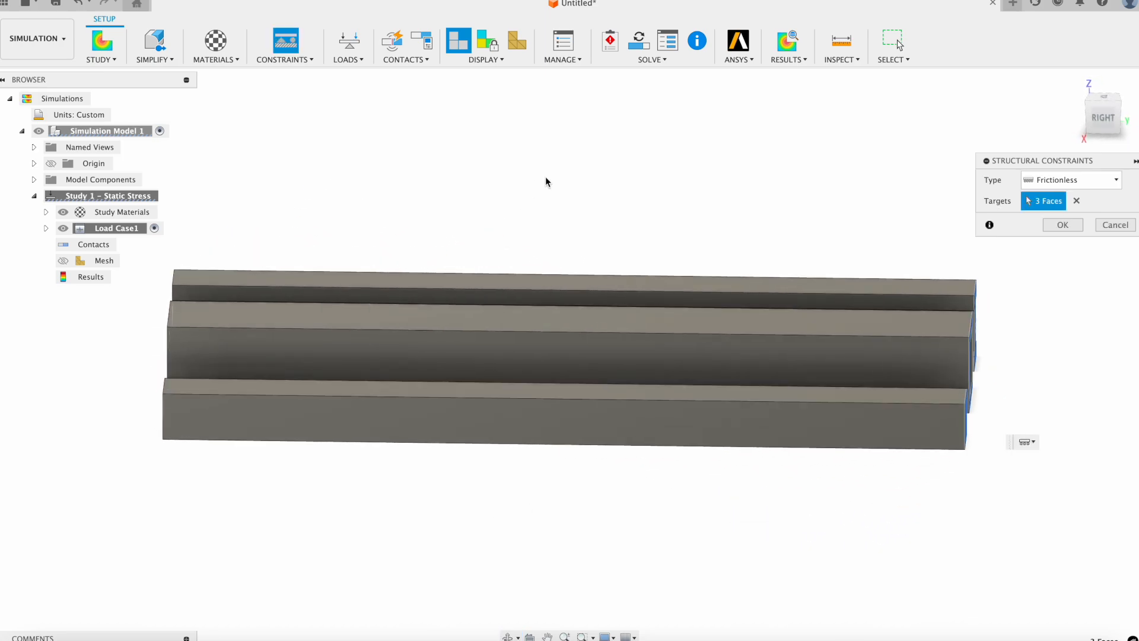
pyautogui.keyDown('shift'); pyautogui.moveTo(475, 488); pyautogui.dragTo(513, 342, button='middle'); pyautogui.keyUp('shift')
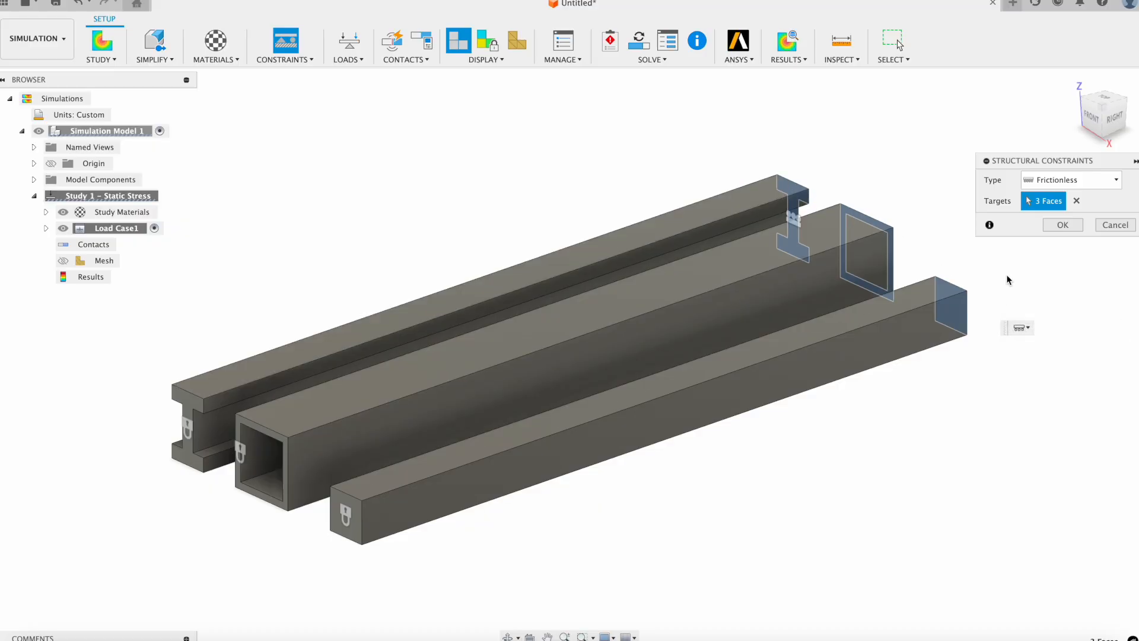
pyautogui.click(1054, 229)
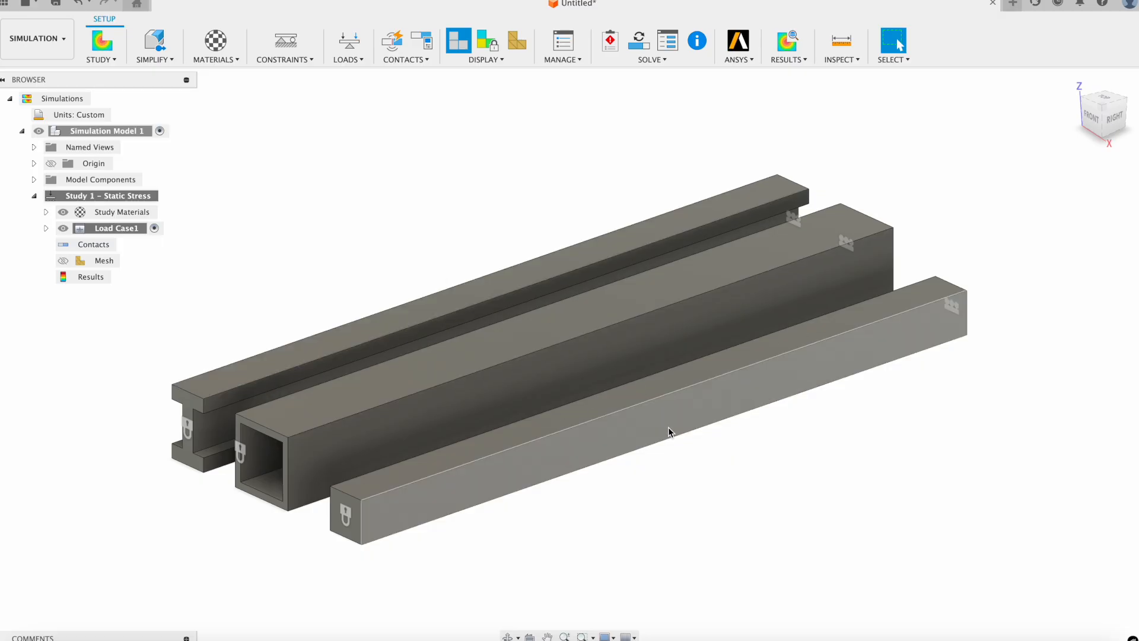
# Apply a 10000 N Force load to the top faces of the I-beam, hollow square tube and solid bar.
pyautogui.click(345, 60)
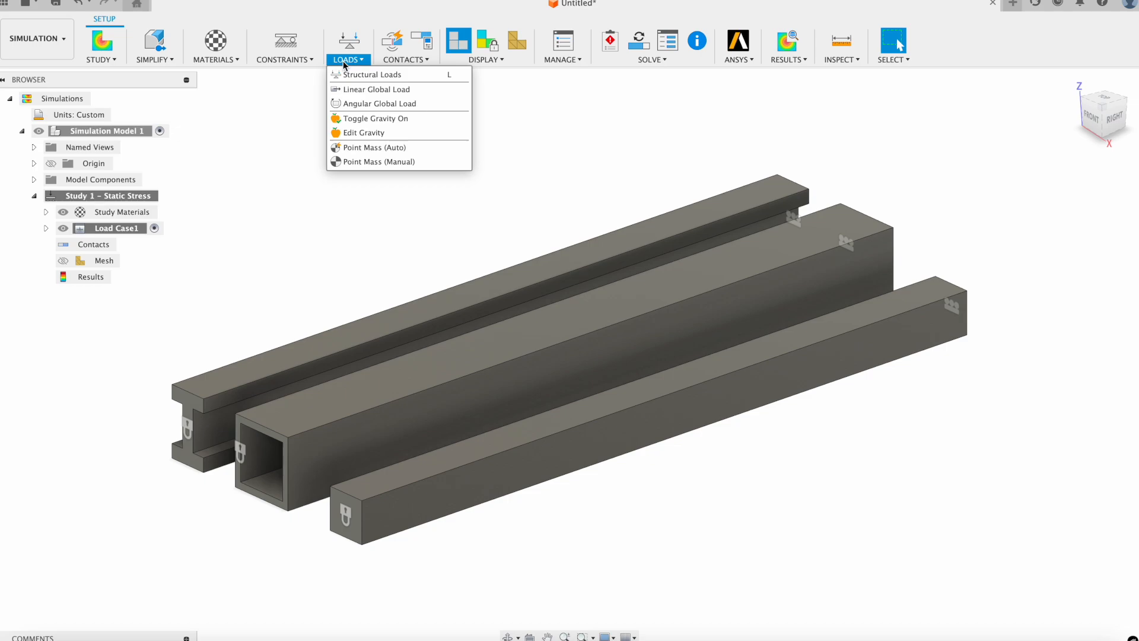
pyautogui.click(357, 71)
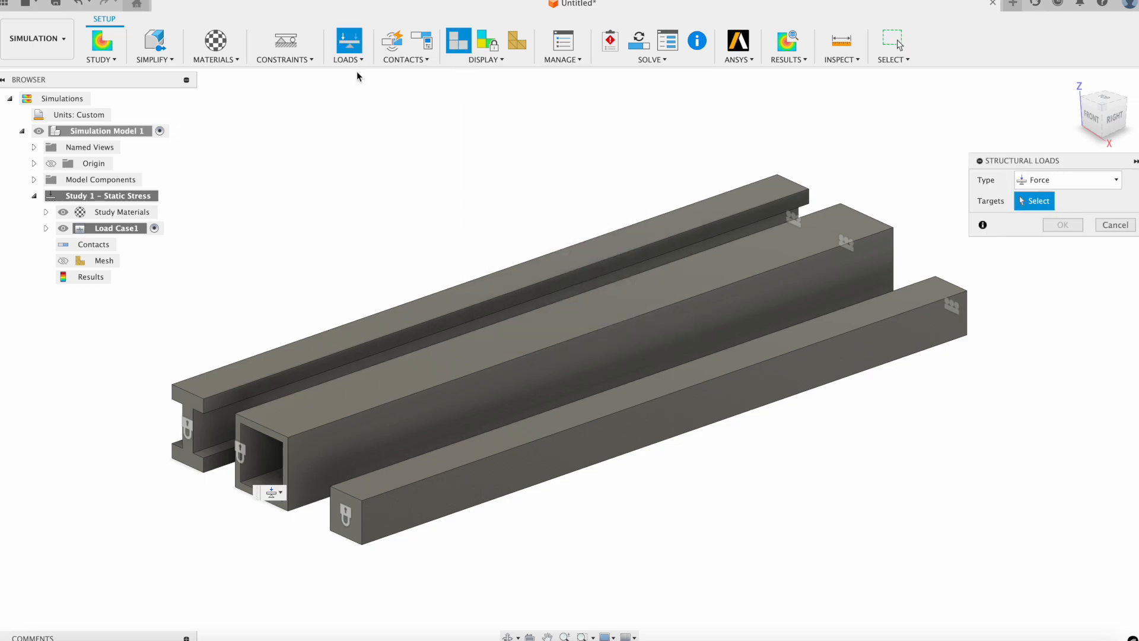
pyautogui.click(1060, 180)
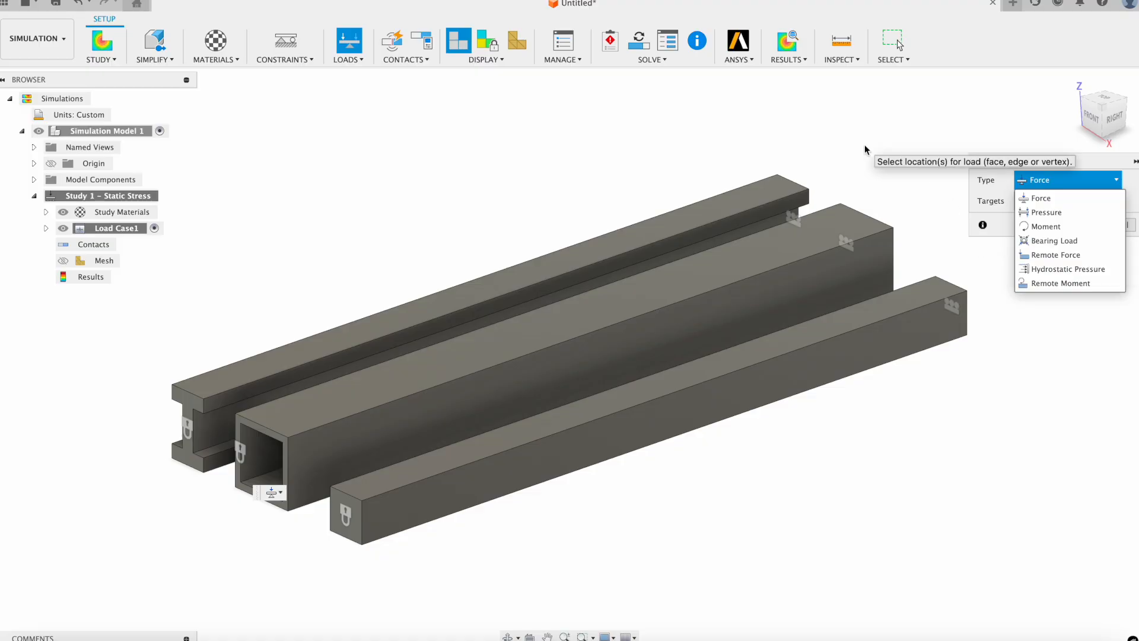
pyautogui.click(1049, 199)
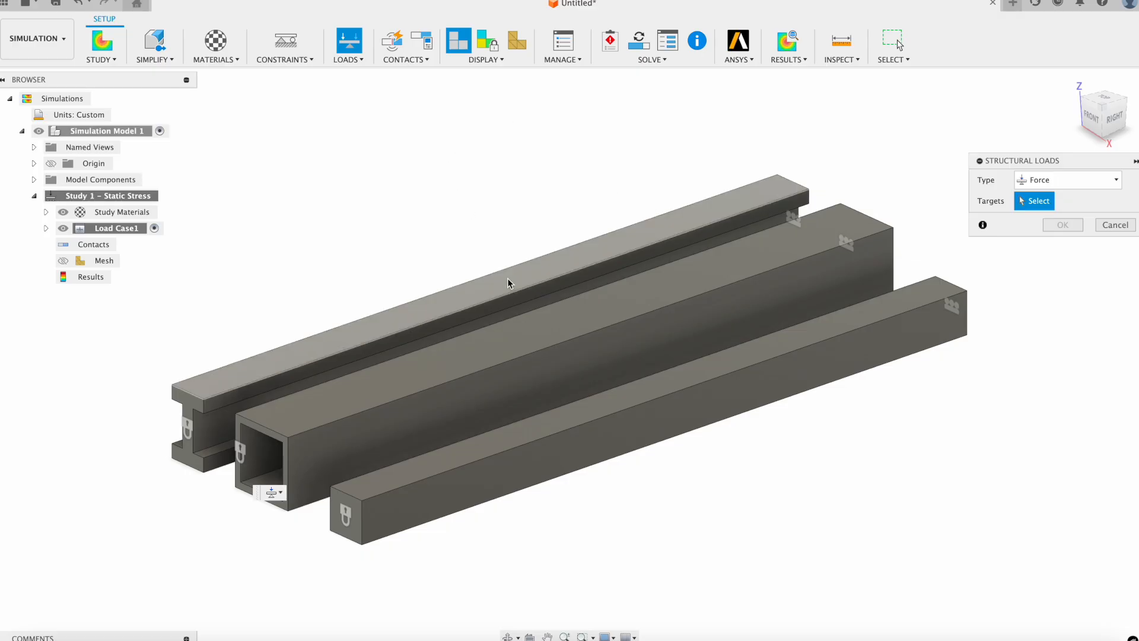
pyautogui.click(490, 290)
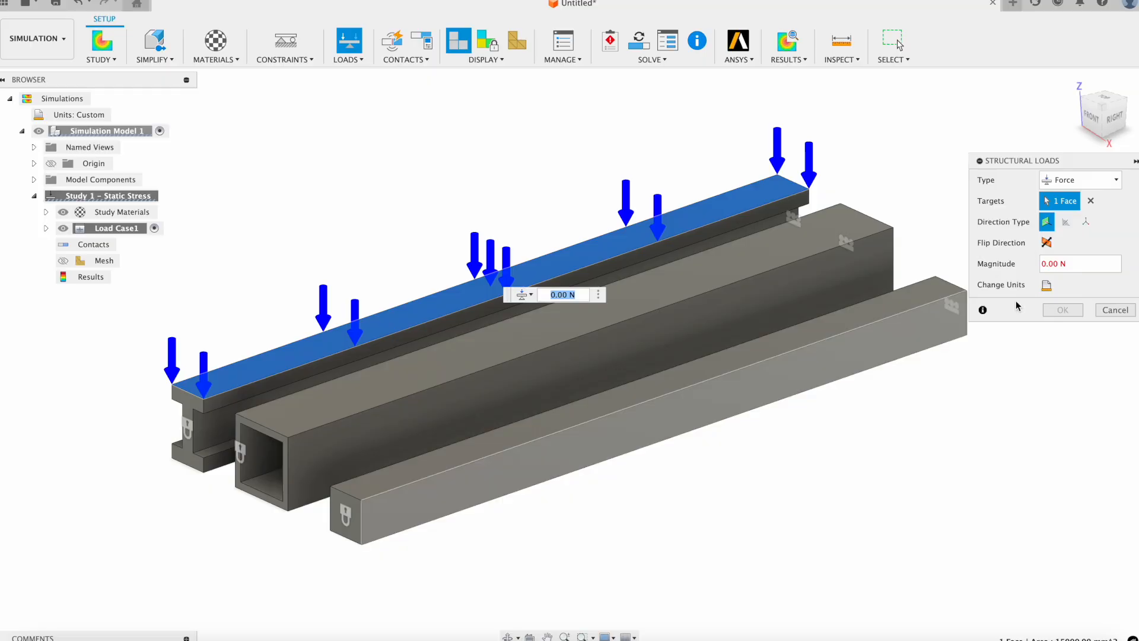
pyautogui.click(1056, 265)
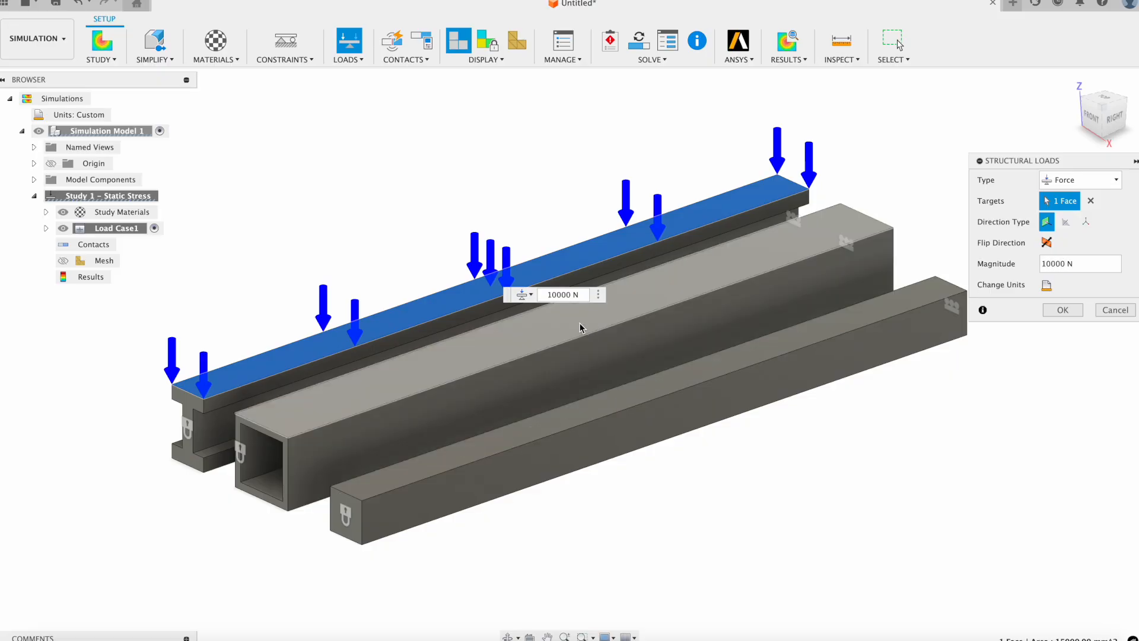
pyautogui.click(610, 306)
pyautogui.click(622, 398)
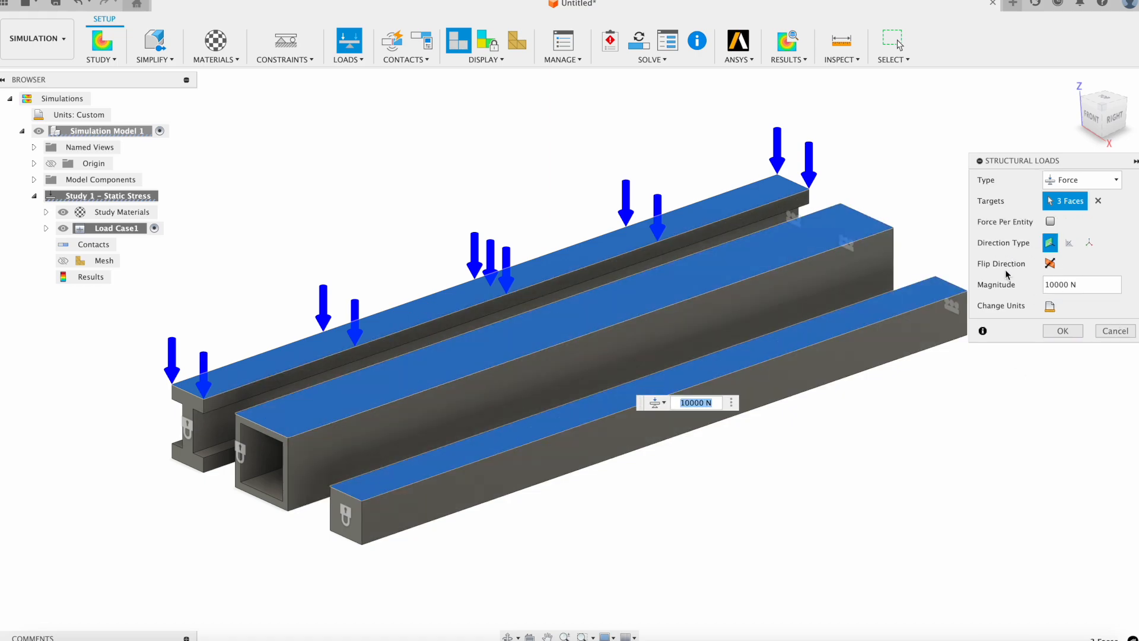
pyautogui.click(1062, 330)
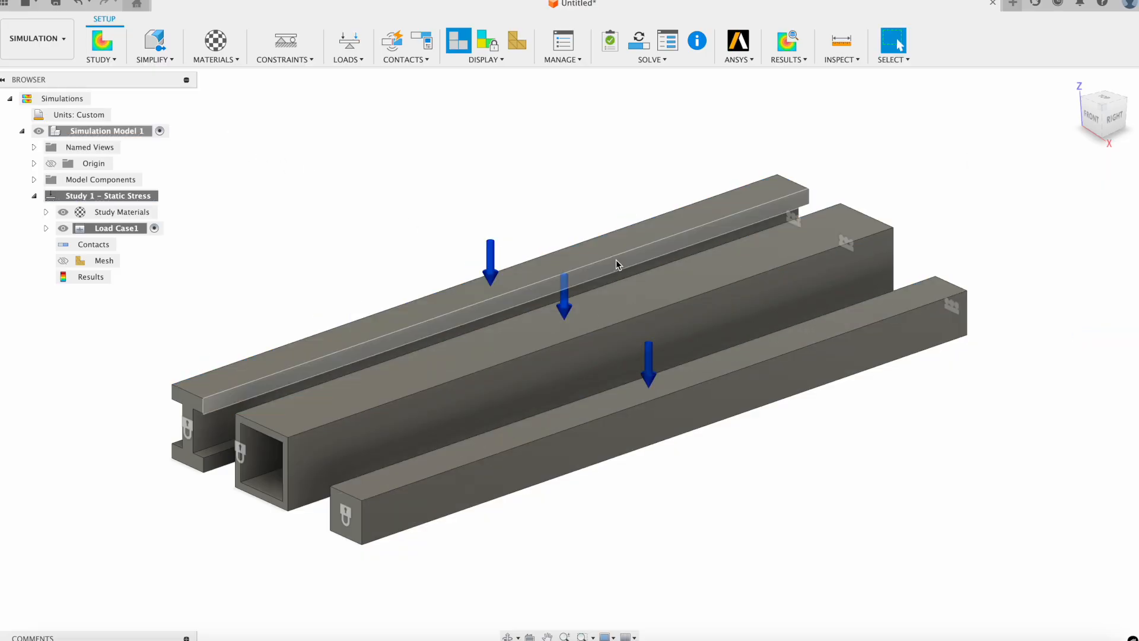
# Run a pre-check of the study setup before solving.
pyautogui.keyDown('shift'); pyautogui.moveTo(829, 437); pyautogui.dragTo(357, 165, button='middle'); pyautogui.keyUp('shift')
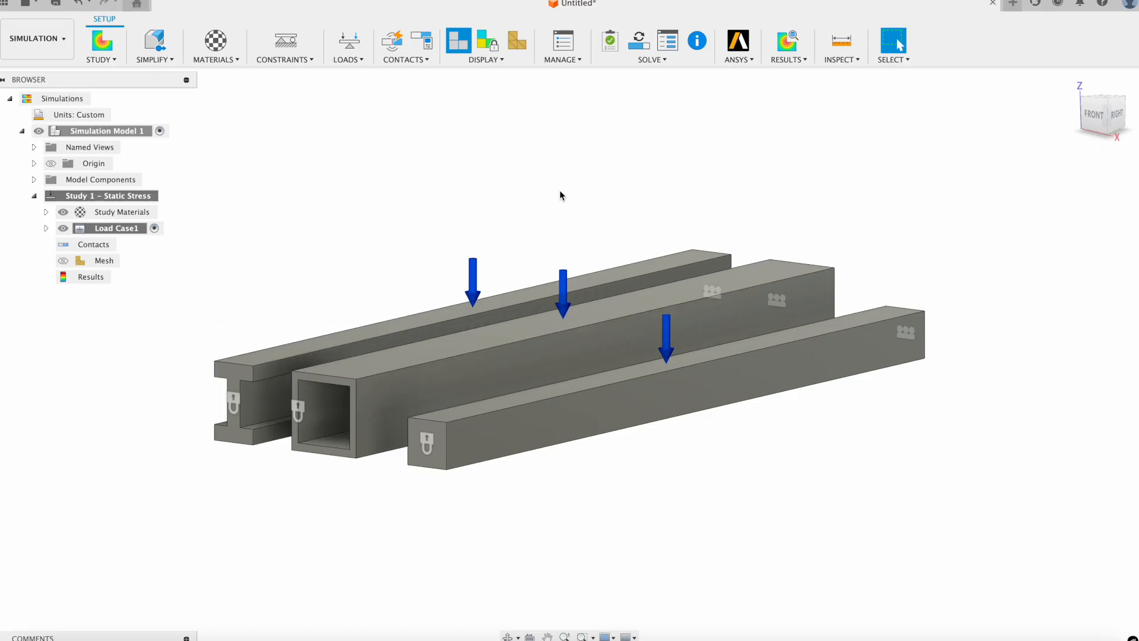
pyautogui.click(610, 43)
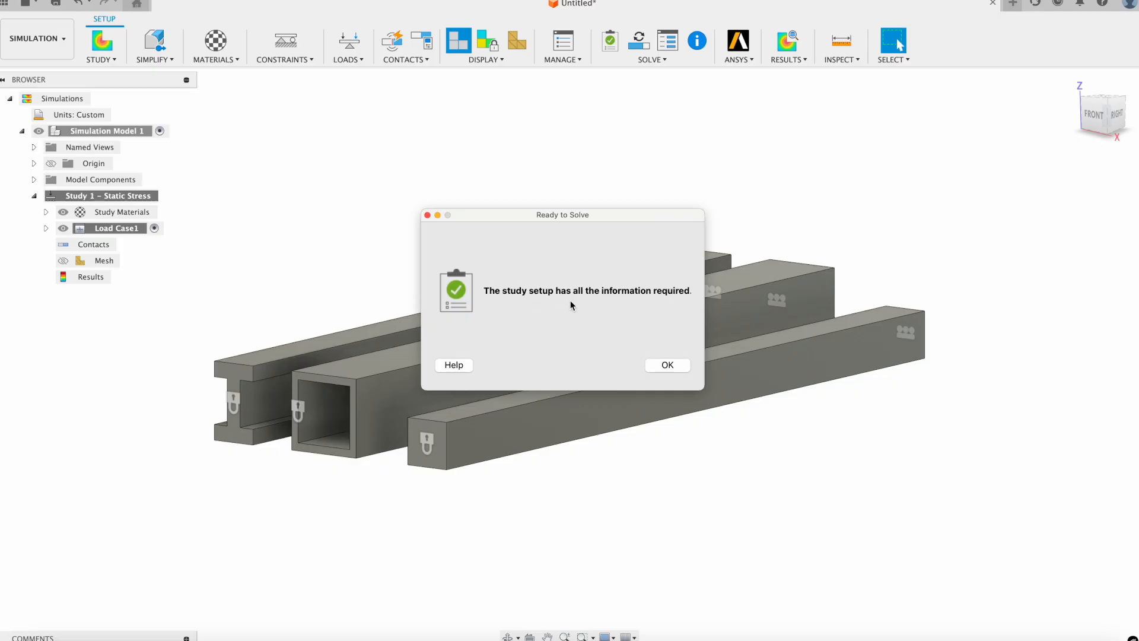
pyautogui.click(658, 364)
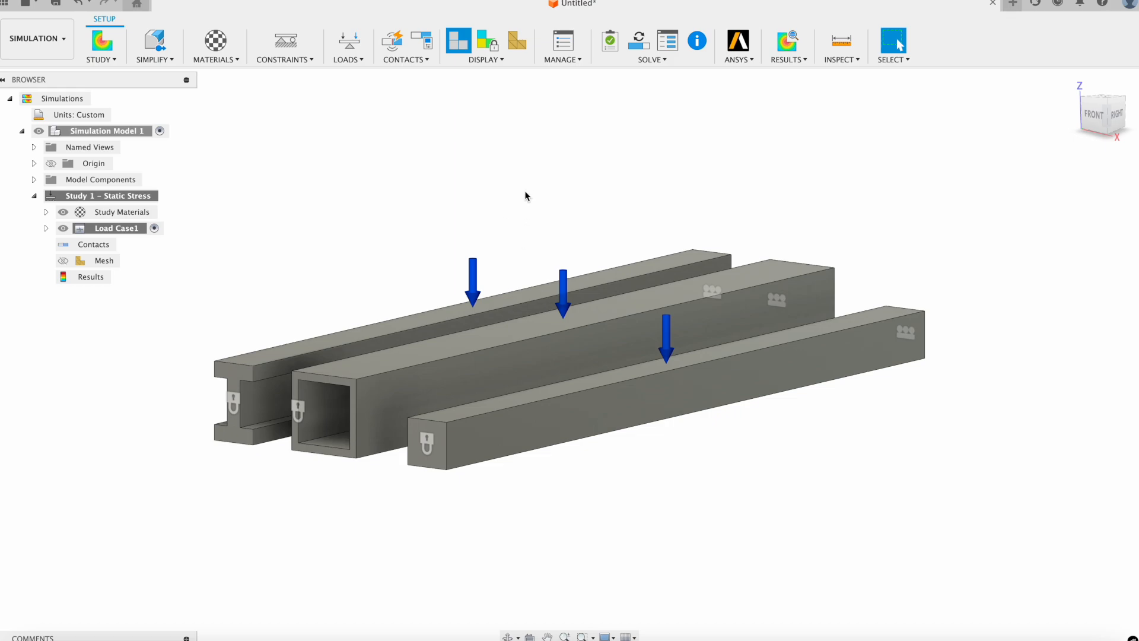
# Solve Study 1 - Static Stress, saving the document as E2FF6 in Admin Project.
pyautogui.keyDown('shift'); pyautogui.moveTo(564, 209); pyautogui.dragTo(528, 234, button='middle'); pyautogui.keyUp('shift')
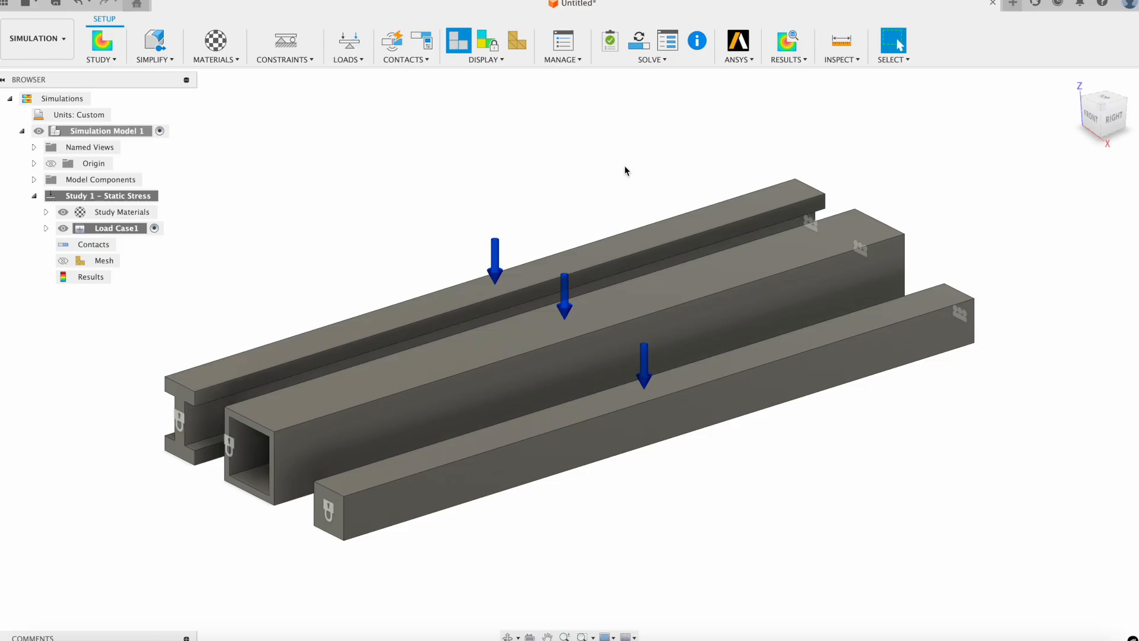
pyautogui.click(640, 42)
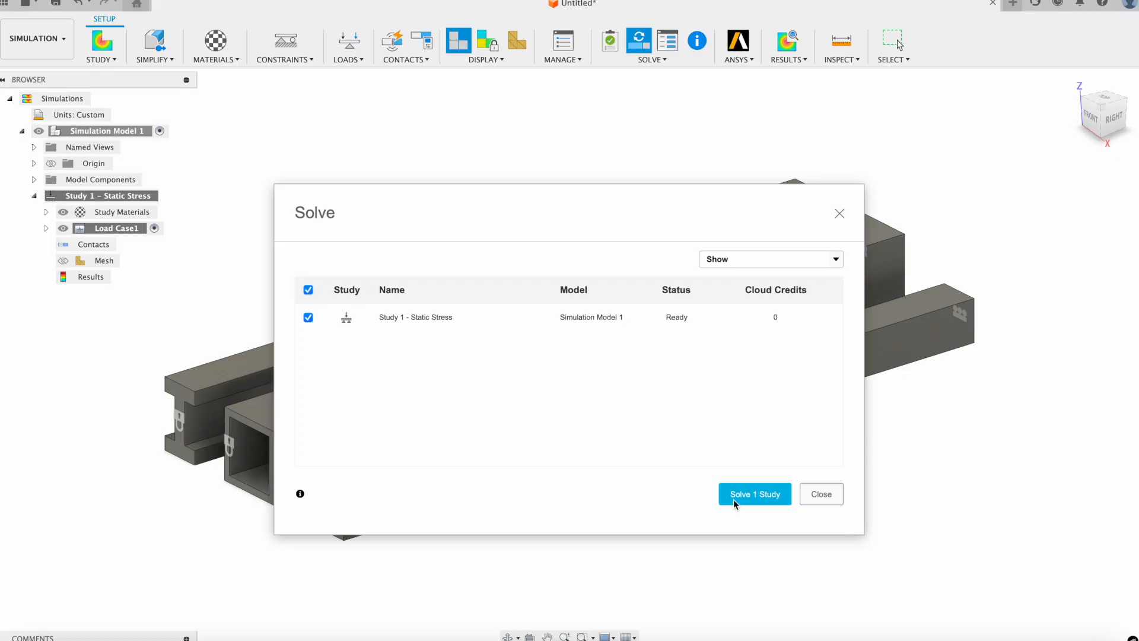
pyautogui.click(741, 497)
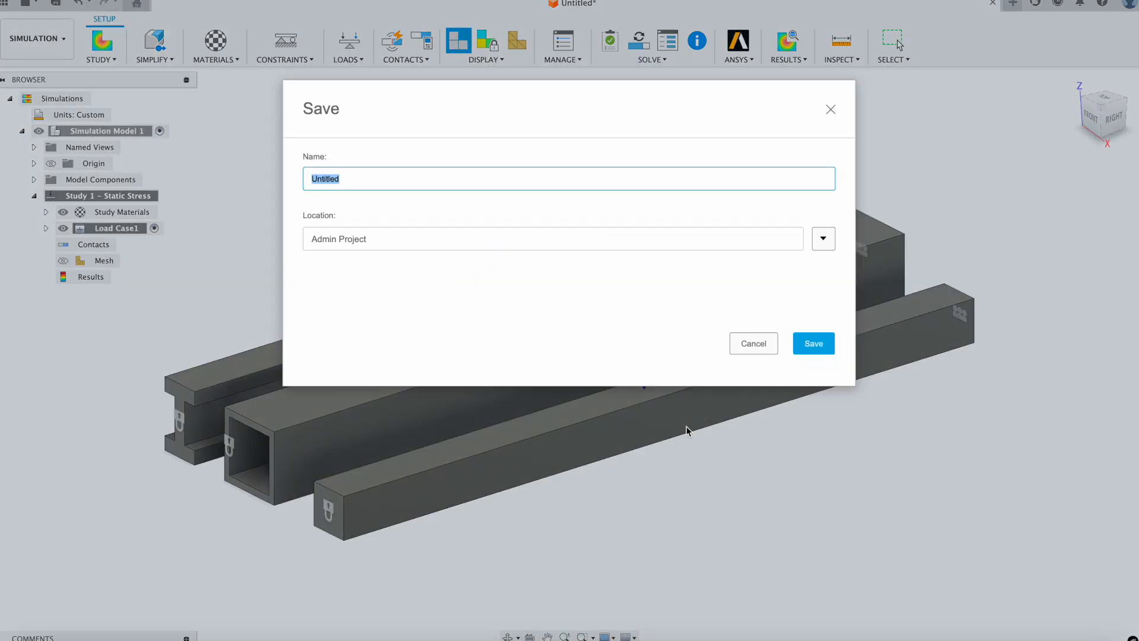
pyautogui.write('E2FF6')
pyautogui.press('Return')
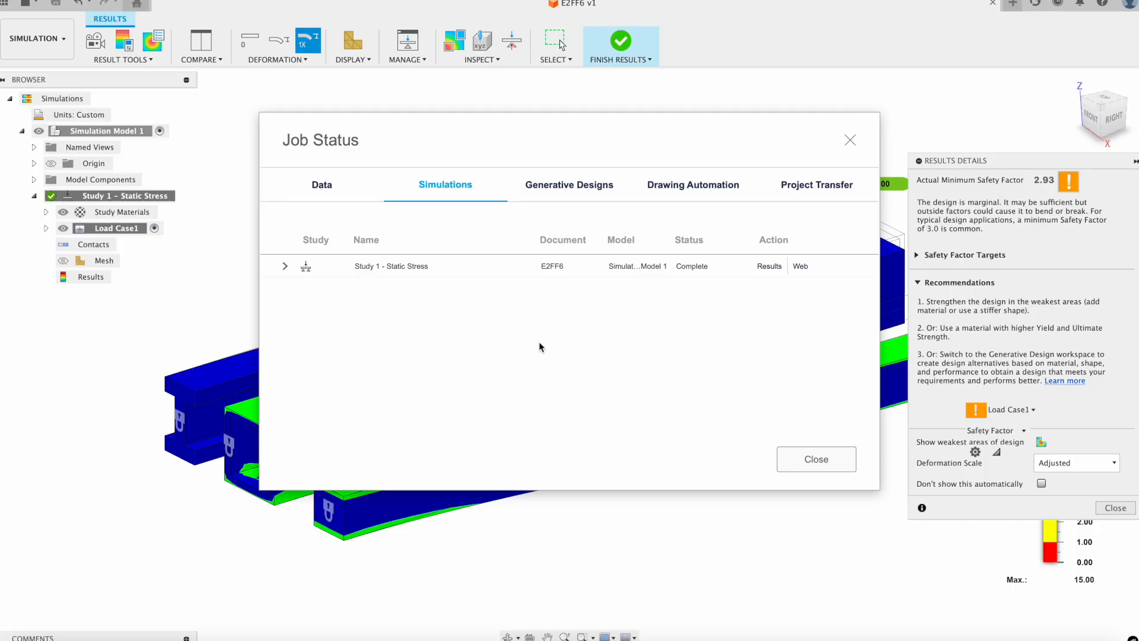
# Dismiss the job status report and examine the safety factor results on the three deformed beams.
pyautogui.click(800, 459)
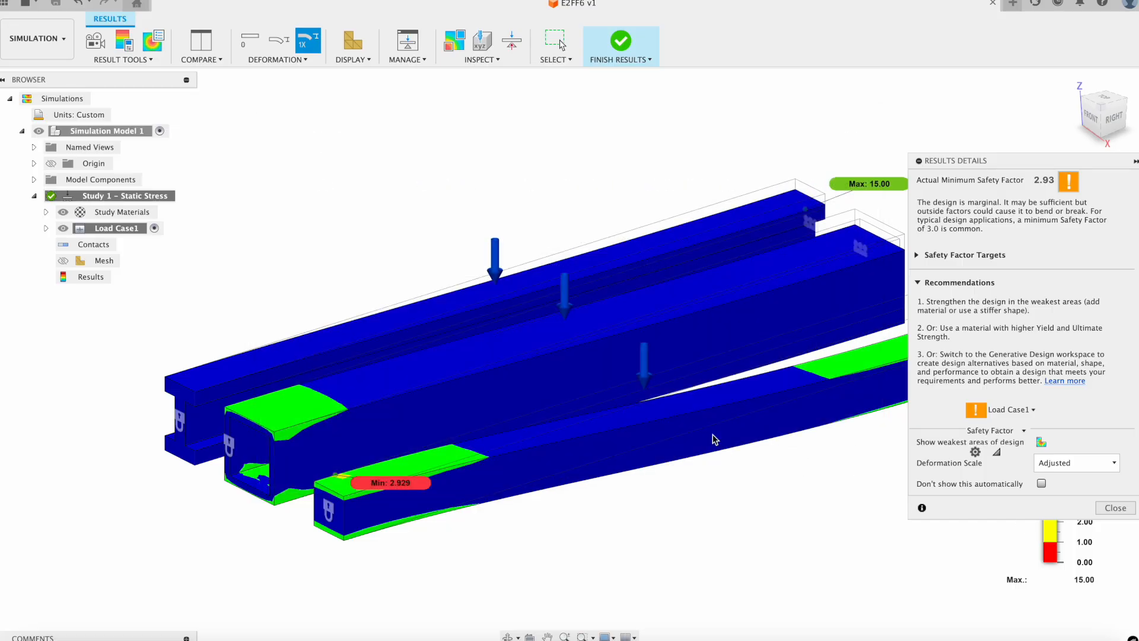
pyautogui.scroll(2, 448, 495)
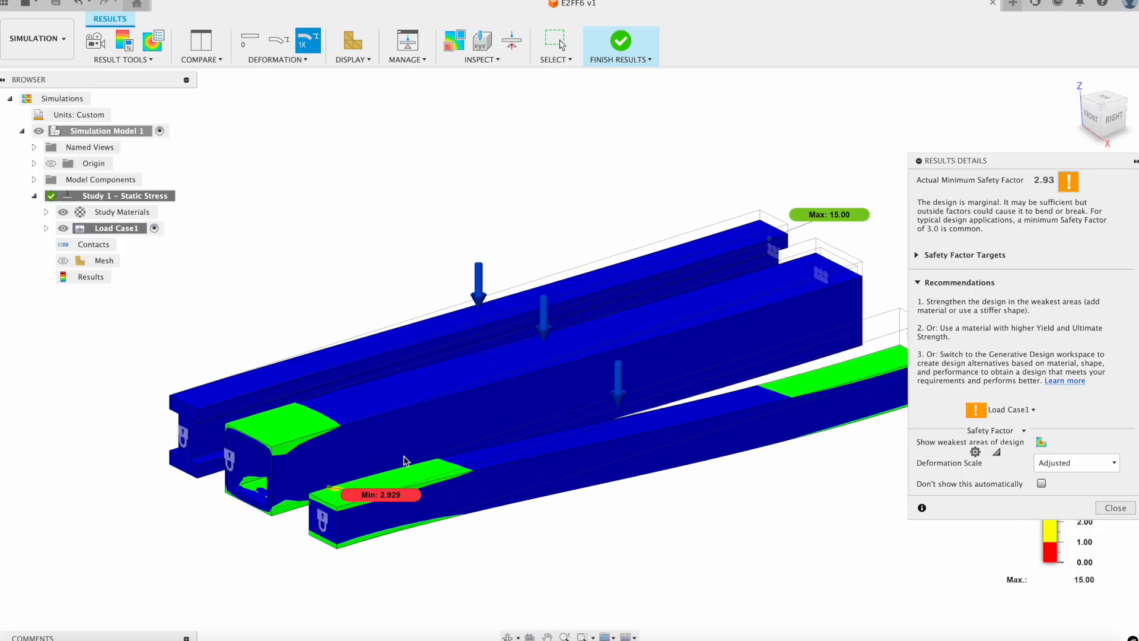
pyautogui.moveTo(427, 473)
pyautogui.keyDown('shift'); pyautogui.mouseDown(button='middle')
pyautogui.moveTo(483, 460)
pyautogui.moveTo(440, 460)
pyautogui.mouseUp(button='middle'); pyautogui.keyUp('shift')
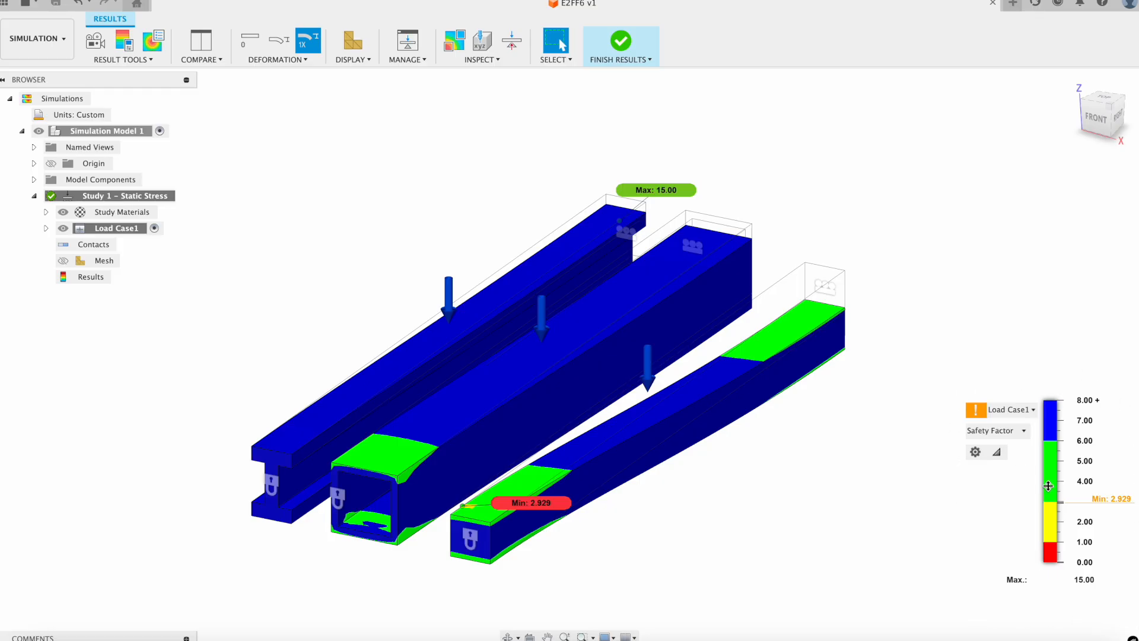
# Show the Stress results on the three beams instead of the safety factor.
pyautogui.click(998, 431)
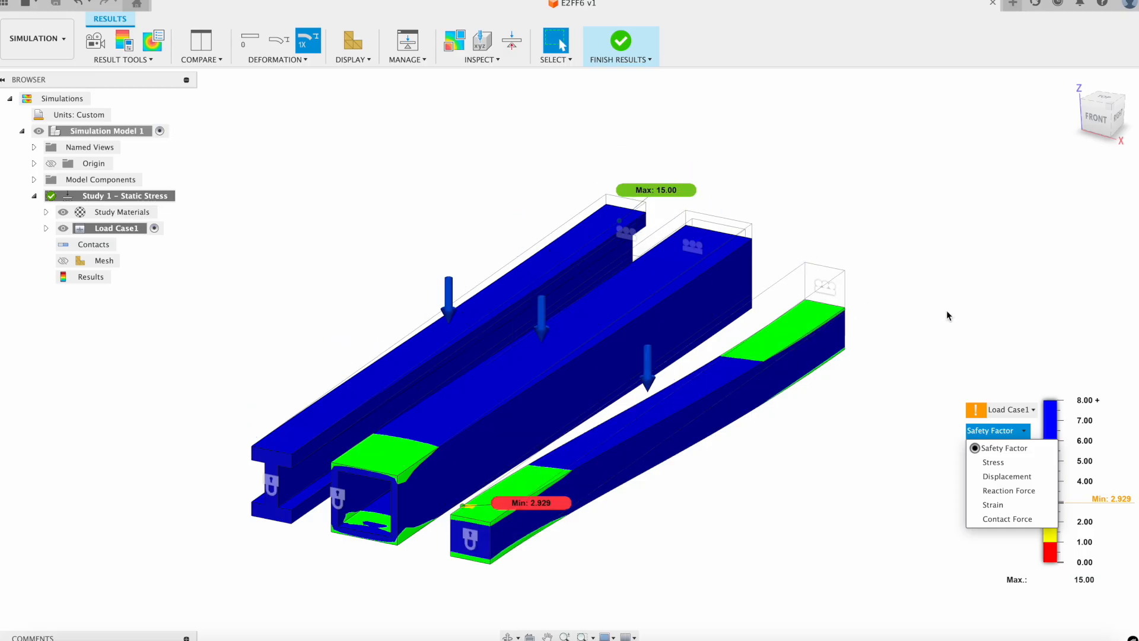
pyautogui.click(992, 462)
pyautogui.scroll(-1, 682, 511)
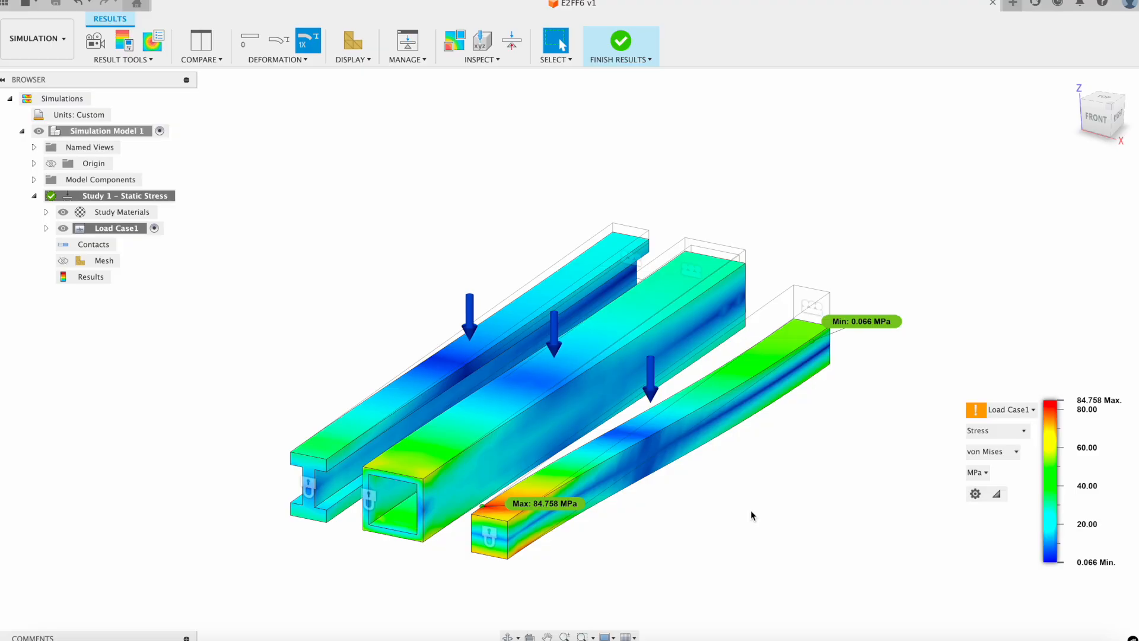
# Examine the von Mises stress distribution along the I-beam, square tube and solid bar from several angles, including the fixed ends.
pyautogui.moveTo(681, 511)
pyautogui.keyDown('shift'); pyautogui.mouseDown(button='middle')
pyautogui.moveTo(681, 475)
pyautogui.moveTo(685, 488)
pyautogui.moveTo(717, 478)
pyautogui.moveTo(713, 492)
pyautogui.moveTo(689, 496)
pyautogui.mouseUp(button='middle'); pyautogui.keyUp('shift')
pyautogui.scroll(5, 534, 526)
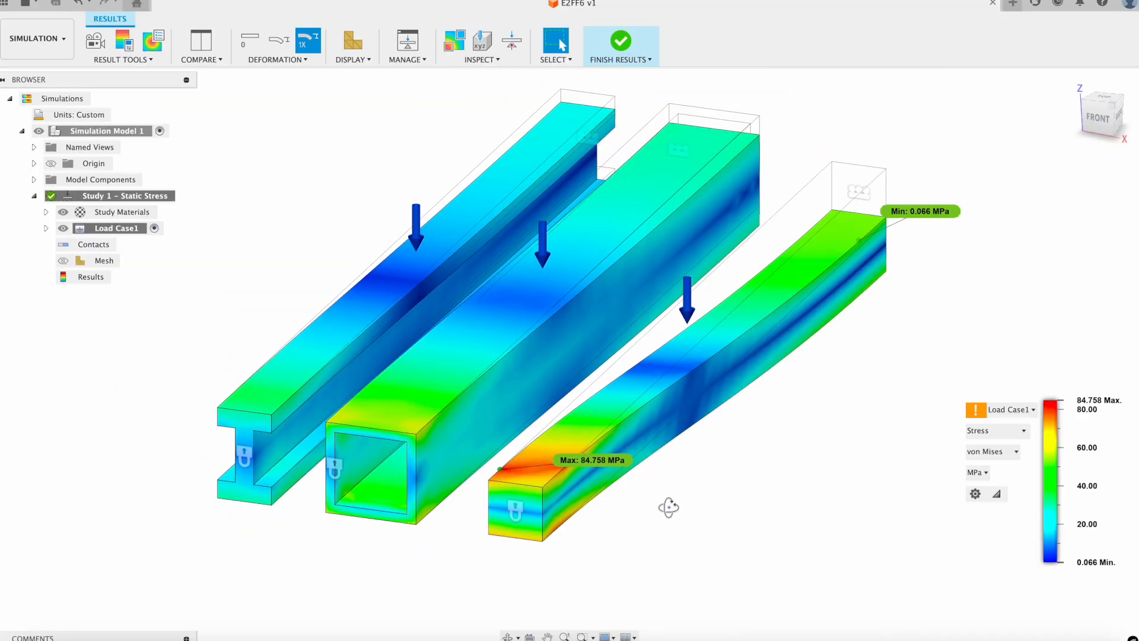
pyautogui.keyDown('shift'); pyautogui.moveTo(668, 506); pyautogui.dragTo(615, 489, button='middle'); pyautogui.keyUp('shift')
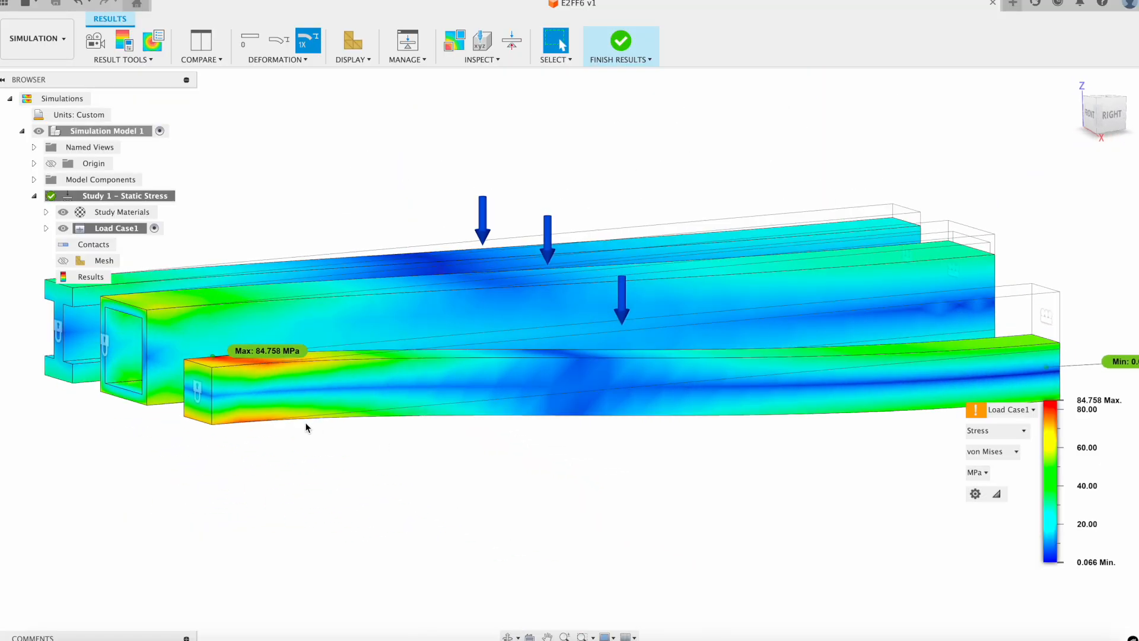
pyautogui.scroll(-3, 463, 467)
pyautogui.keyDown('shift'); pyautogui.moveTo(361, 427); pyautogui.dragTo(372, 433, button='middle'); pyautogui.keyUp('shift')
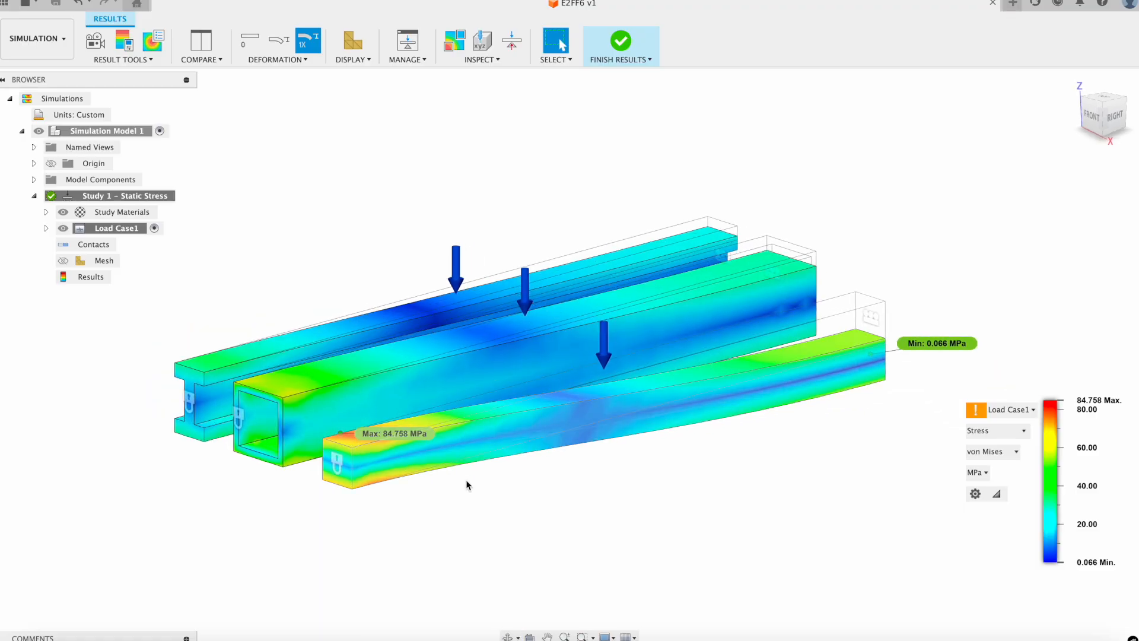
pyautogui.keyDown('shift'); pyautogui.moveTo(396, 476); pyautogui.dragTo(363, 440, button='middle'); pyautogui.keyUp('shift')
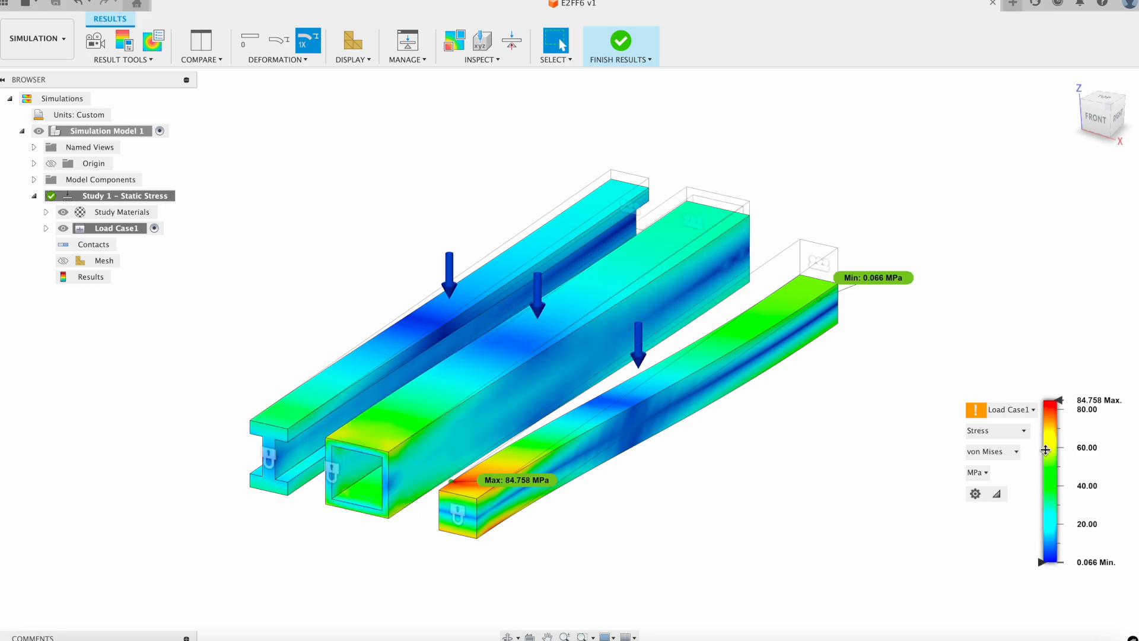
pyautogui.moveTo(1061, 449)
pyautogui.keyDown('shift'); pyautogui.moveTo(266, 529); pyautogui.dragTo(294, 526, button='middle'); pyautogui.keyUp('shift')
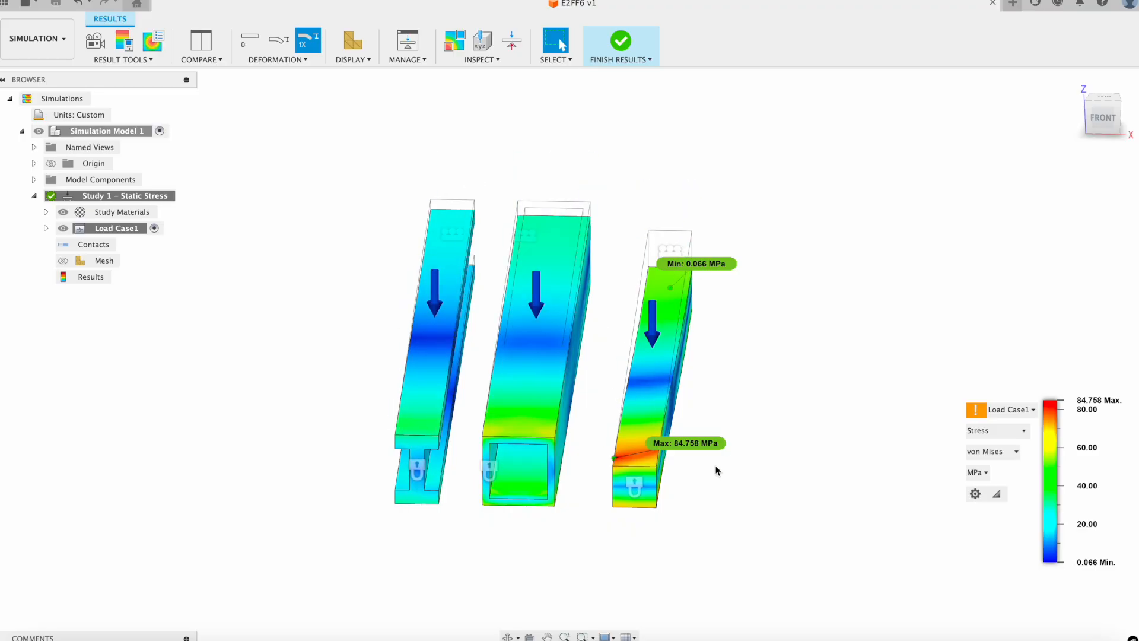
pyautogui.keyDown('shift'); pyautogui.moveTo(722, 479); pyautogui.dragTo(682, 458, button='middle'); pyautogui.keyUp('shift')
pyautogui.scroll(3, 468, 385)
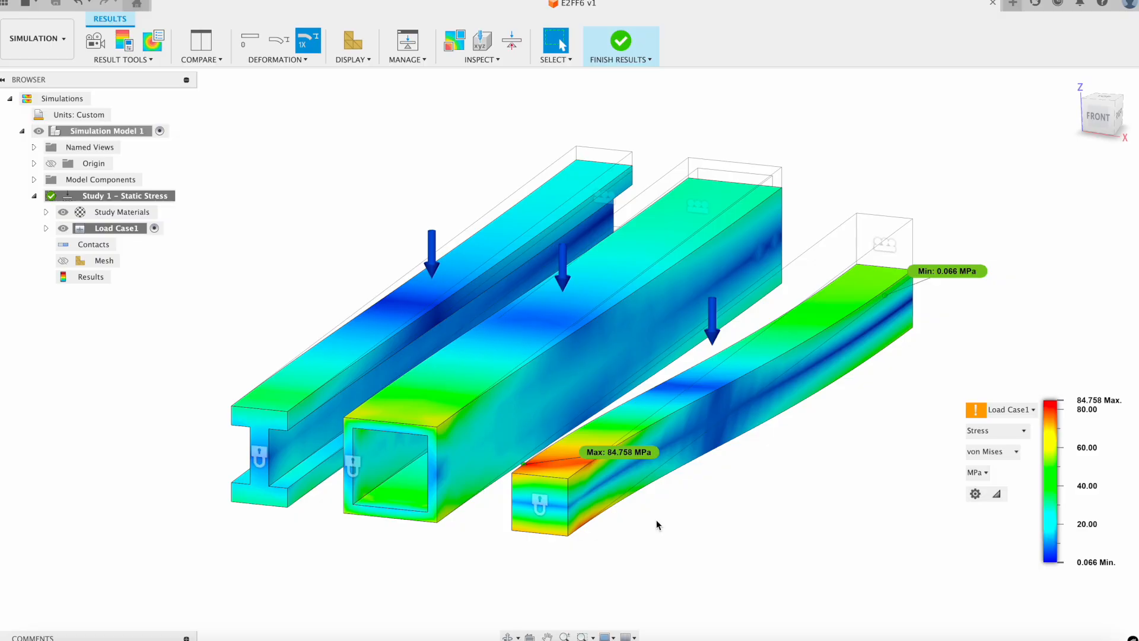
# Show the total Displacement results on the three beams, followed by the Reaction Force results, and inspect the forces at the fixed ends.
pyautogui.click(992, 431)
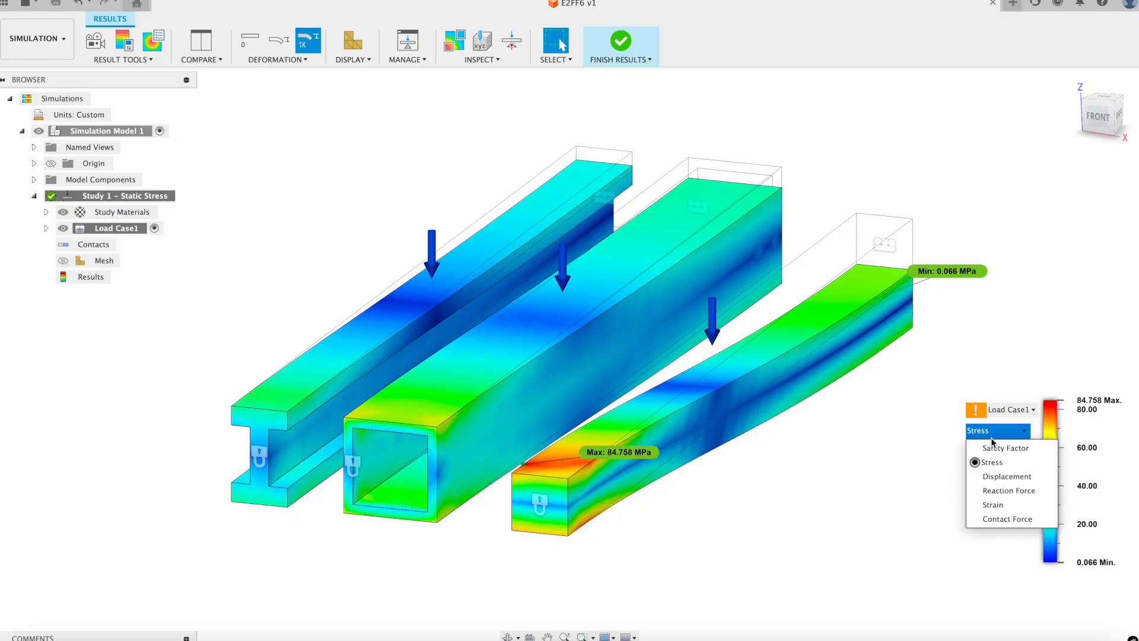
pyautogui.click(1013, 475)
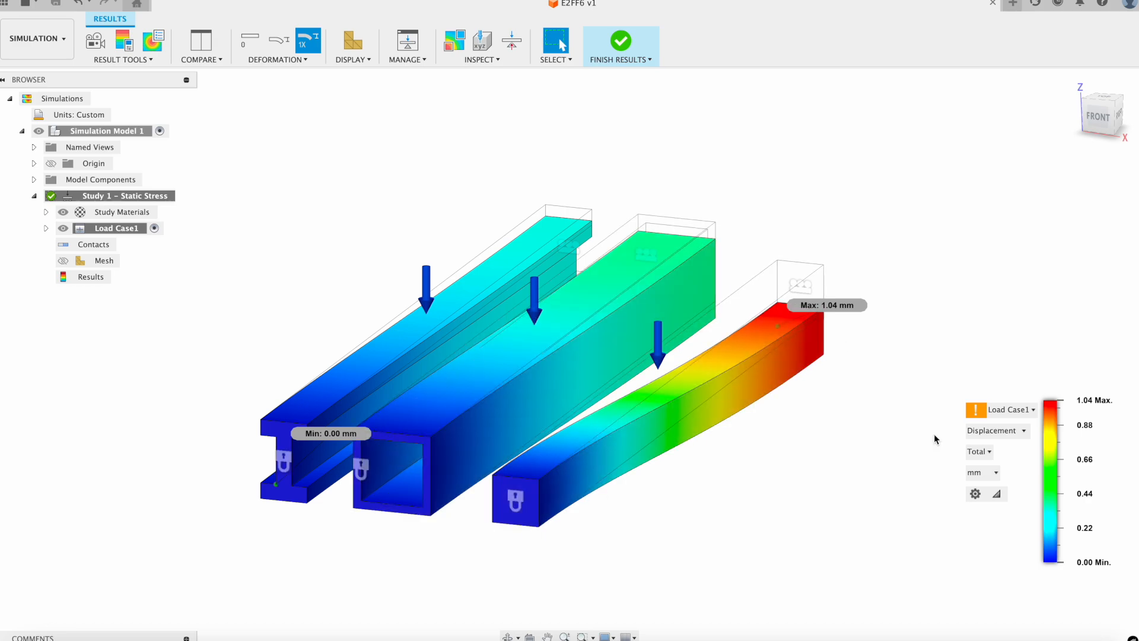
pyautogui.click(1000, 431)
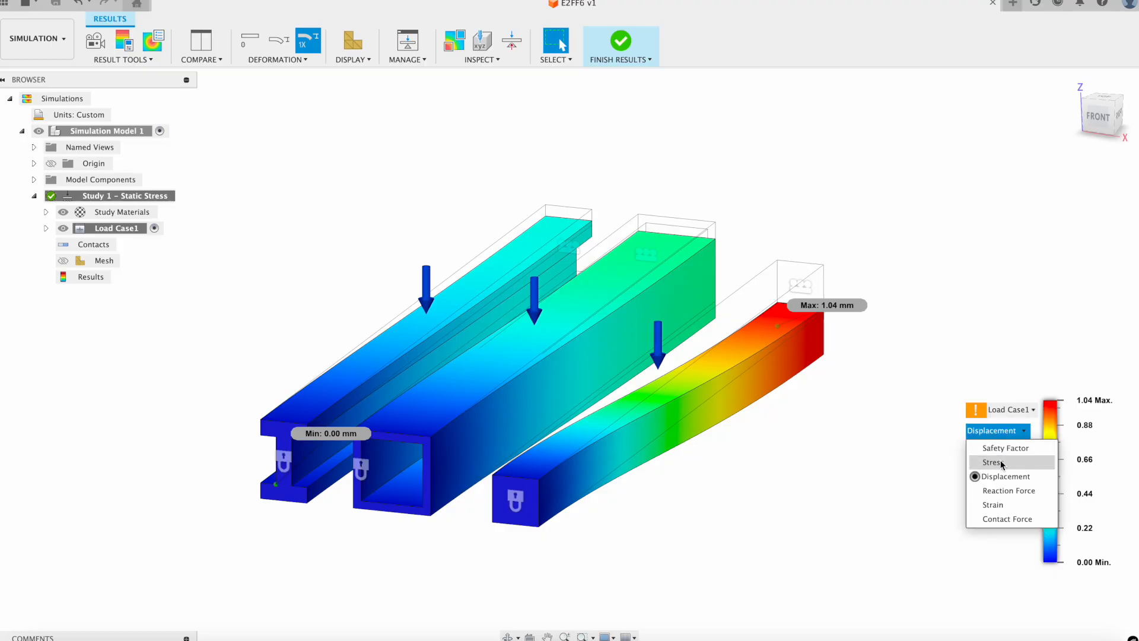
pyautogui.click(1003, 490)
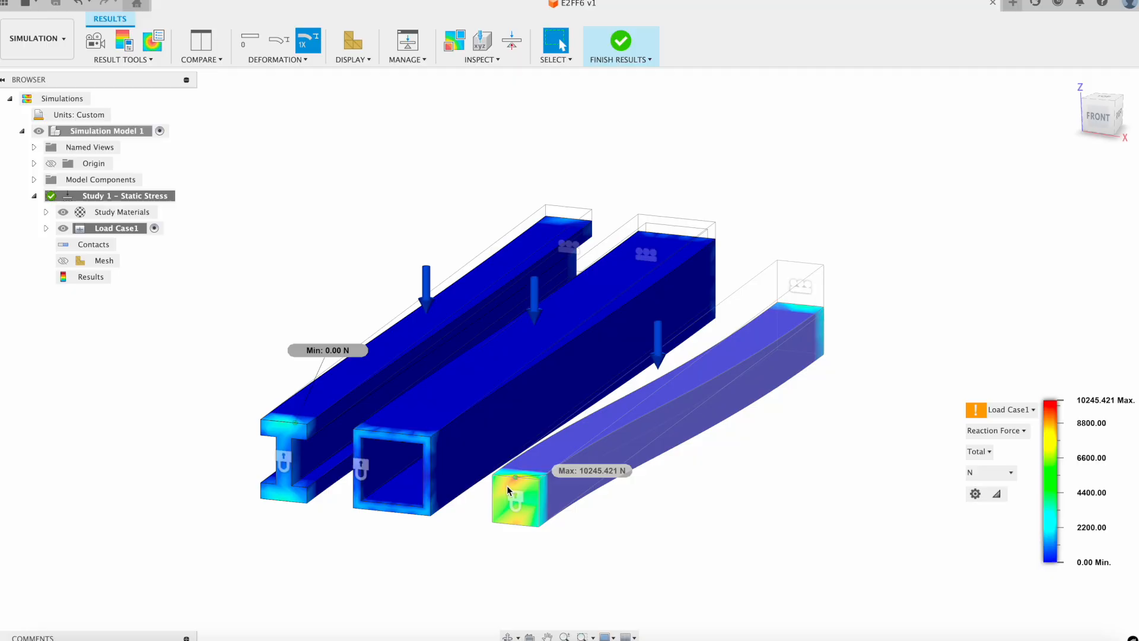
pyautogui.scroll(3, 520, 502)
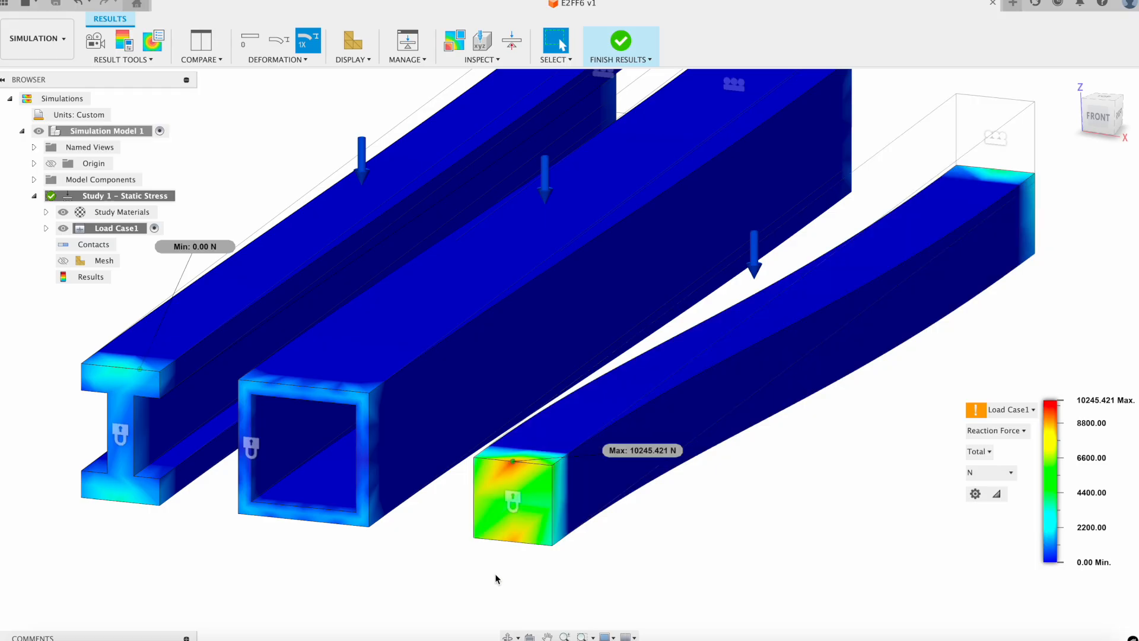
pyautogui.scroll(-2, 561, 509)
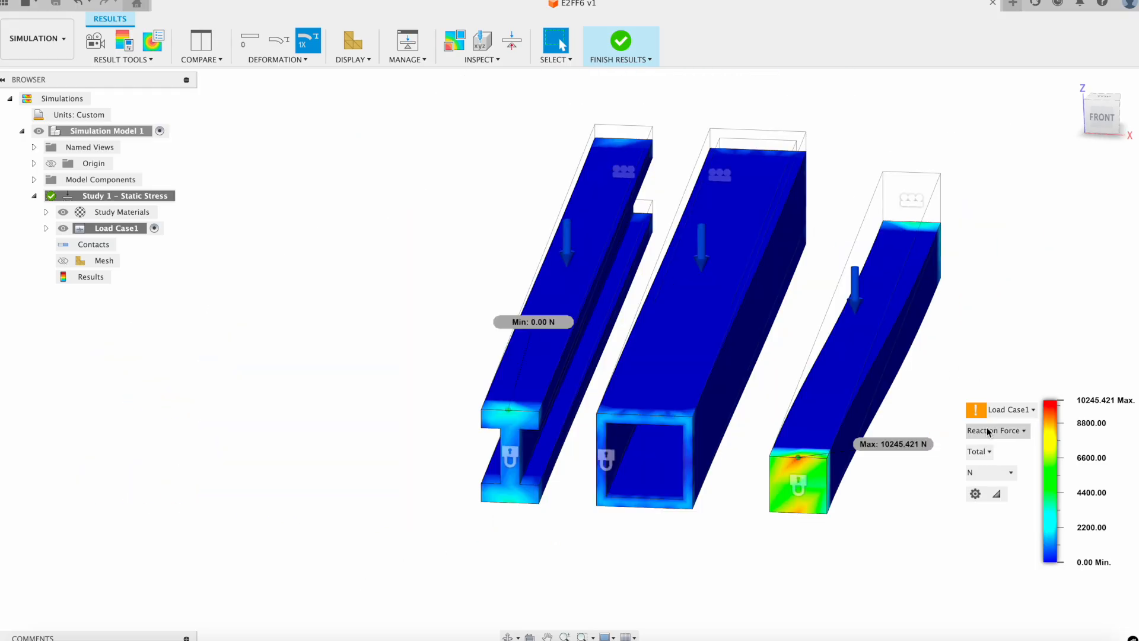
# Switch the displayed results to Strain and examine the equivalent strain distribution along the three beams.
pyautogui.click(987, 428)
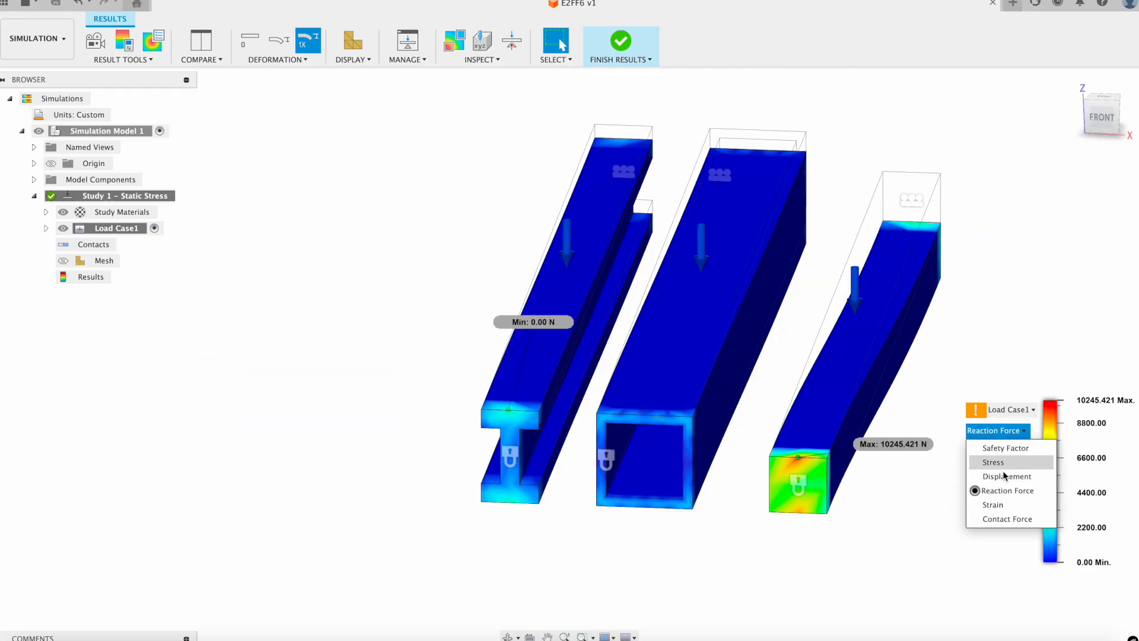
pyautogui.click(1008, 503)
pyautogui.scroll(-3, 546, 355)
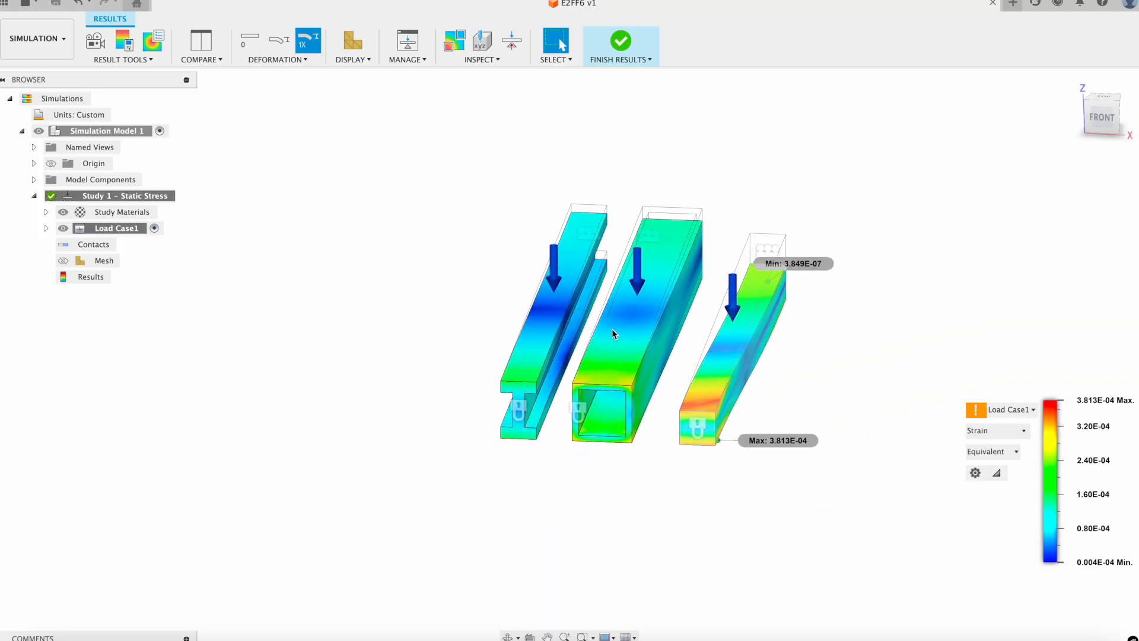
pyautogui.scroll(2, 604, 339)
pyautogui.keyDown('shift'); pyautogui.moveTo(732, 396); pyautogui.dragTo(695, 379, button='middle'); pyautogui.keyUp('shift')
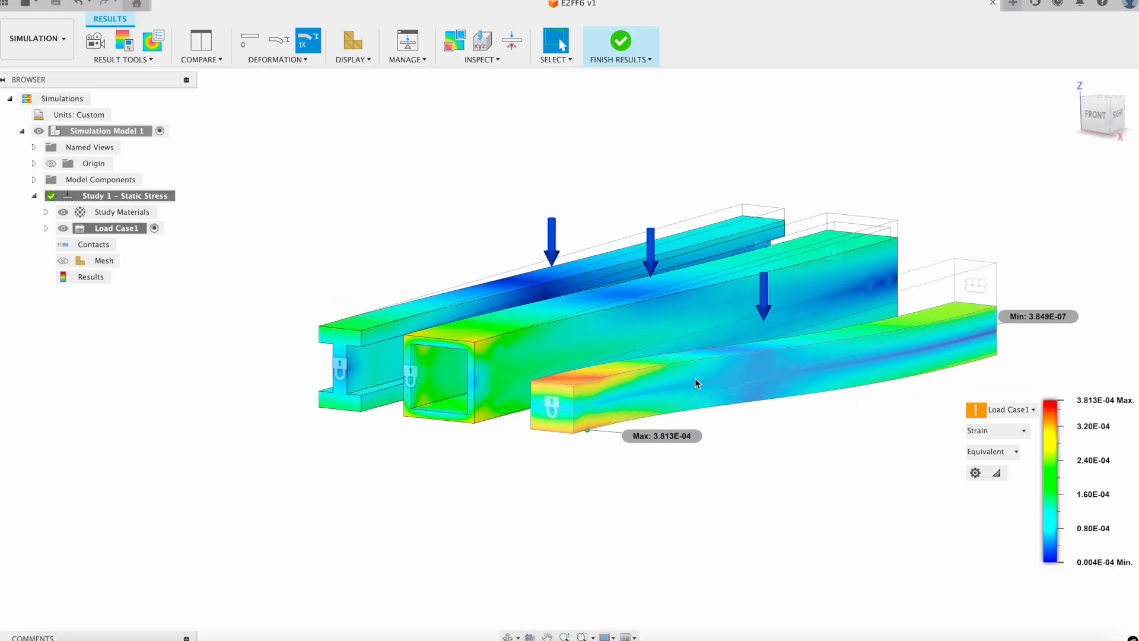
pyautogui.keyDown('shift'); pyautogui.moveTo(581, 461); pyautogui.dragTo(558, 467, button='middle'); pyautogui.keyUp('shift')
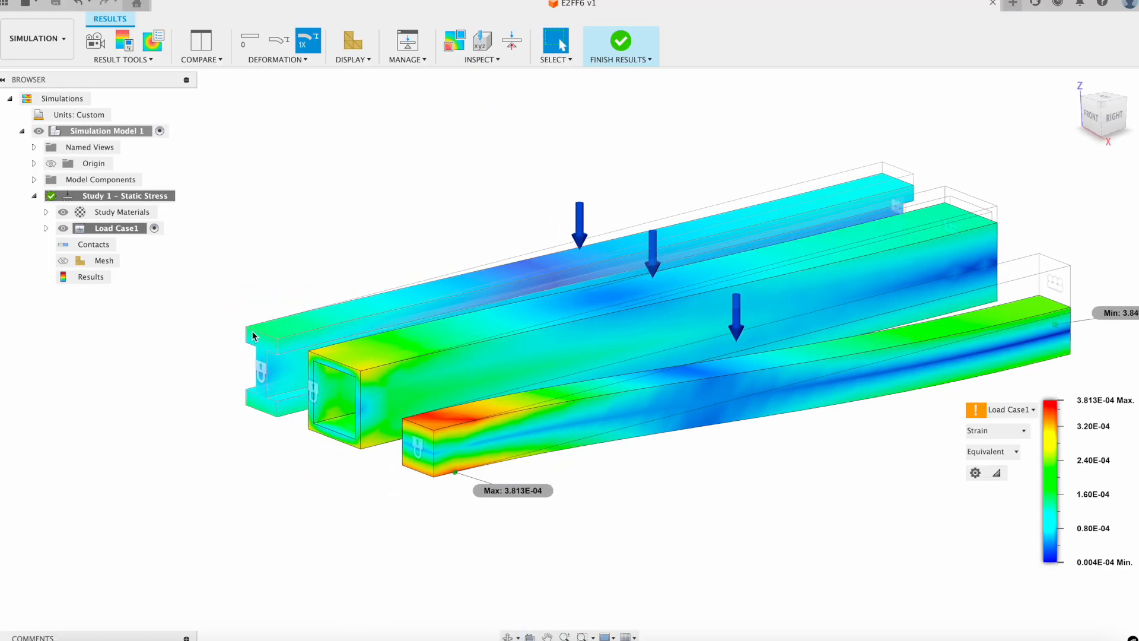